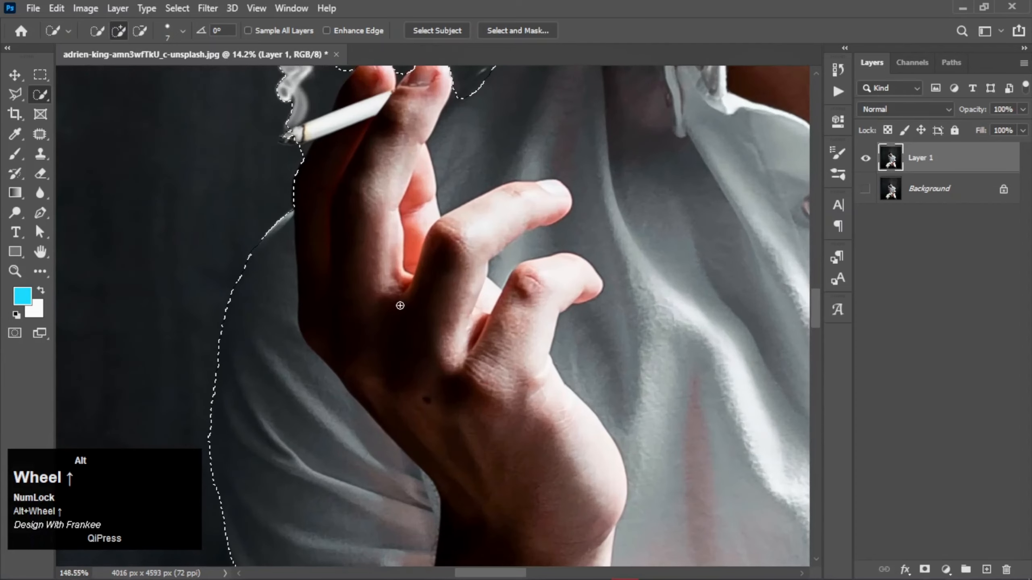
Step: Refine the Quick Selection along the cigarette and fingertips, subtracting the stray area where the fingers meet the shoulder
{"action": "scroll", "coordinate": [400, 306], "scroll_direction": "down", "scroll_amount": 2}
{"action": "scroll", "coordinate": [400, 305], "scroll_direction": "down", "scroll_amount": 3}
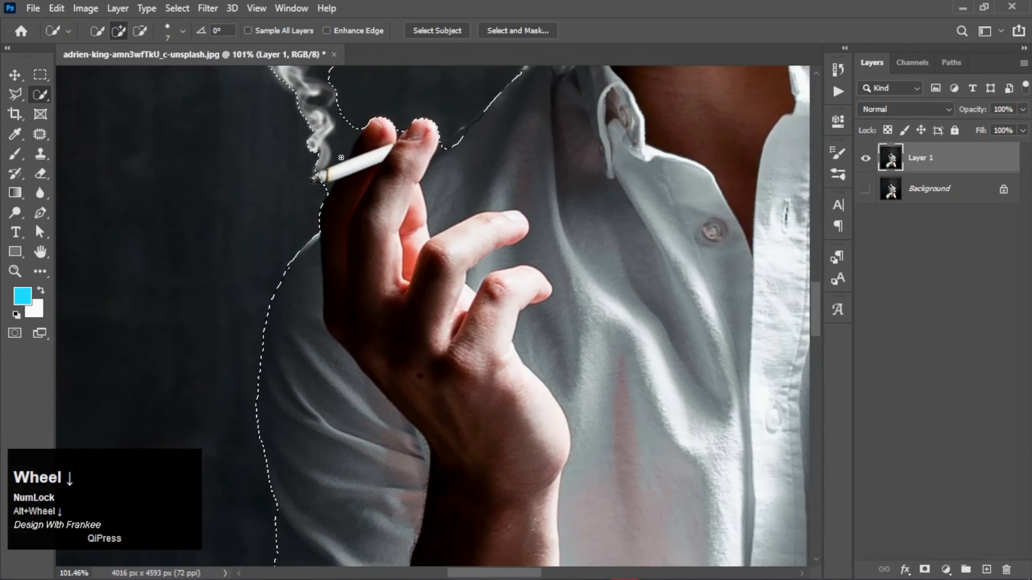
{"action": "mouse_move", "coordinate": [344, 158]}
{"action": "left_mouse_down"}
{"action": "mouse_move", "coordinate": [363, 105]}
{"action": "mouse_move", "coordinate": [376, 115]}
{"action": "mouse_move", "coordinate": [360, 149]}
{"action": "mouse_move", "coordinate": [388, 138]}
{"action": "left_mouse_up"}
{"action": "left_click", "coordinate": [360, 149]}
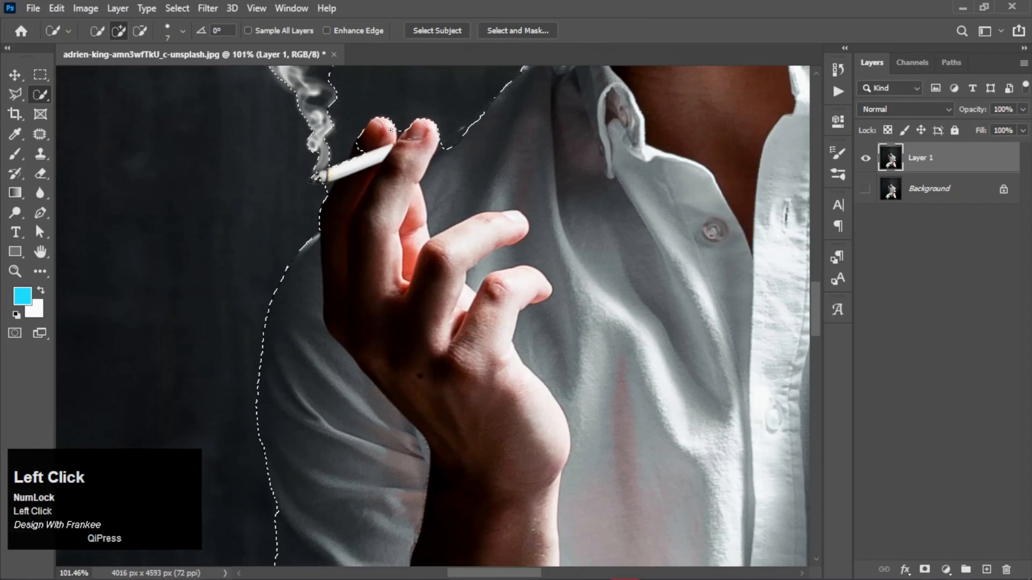
{"action": "mouse_move", "coordinate": [360, 156]}
{"action": "left_mouse_down"}
{"action": "mouse_move", "coordinate": [346, 173]}
{"action": "mouse_move", "coordinate": [354, 165]}
{"action": "mouse_move", "coordinate": [313, 179]}
{"action": "left_mouse_up"}
{"action": "left_click", "coordinate": [350, 173]}
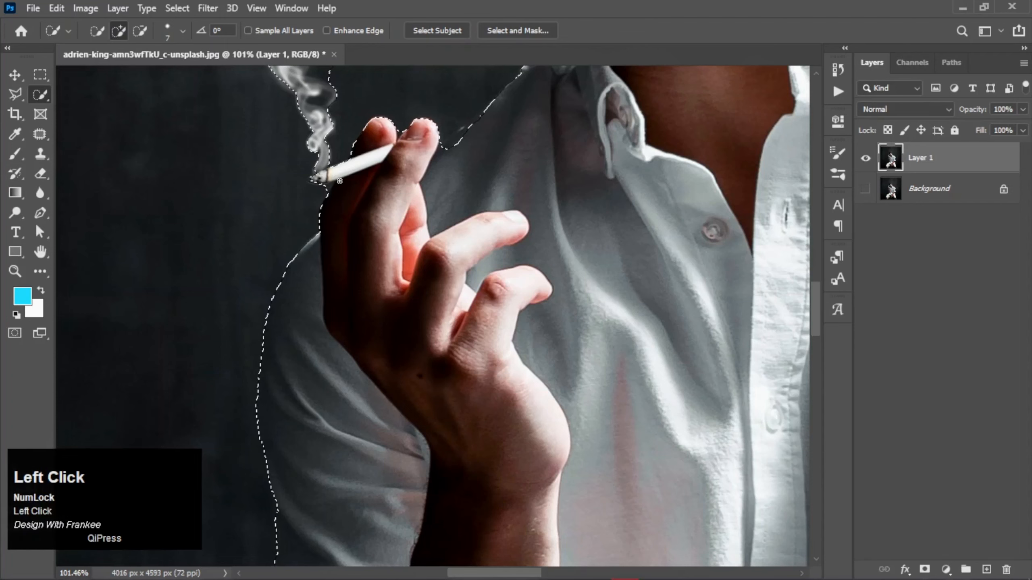
{"action": "left_click", "coordinate": [351, 167], "text": "alt"}
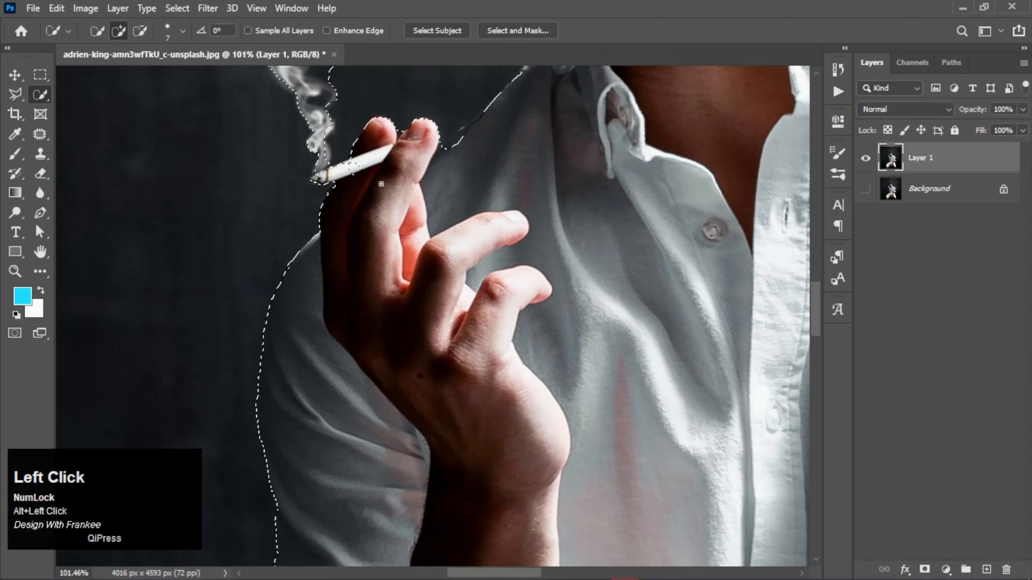
{"action": "key", "text": "alt"}
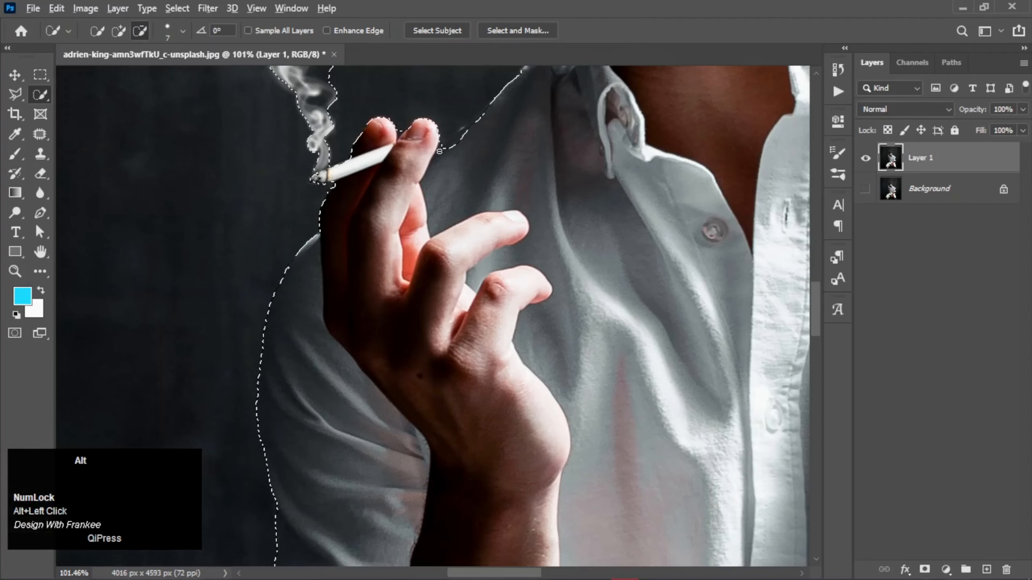
{"action": "left_click", "coordinate": [439, 151], "text": "alt"}
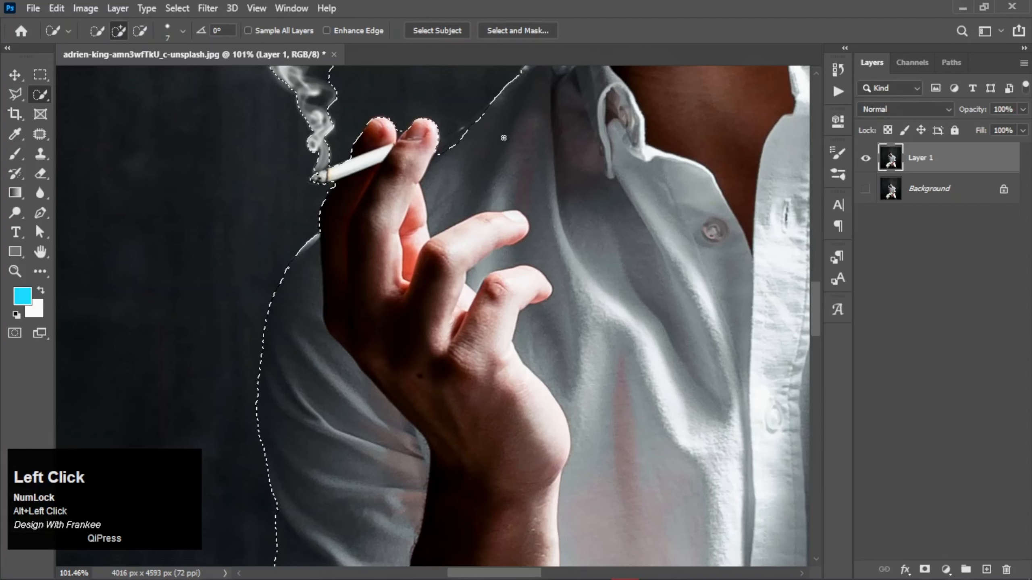
Step: Clean up the Quick Selection along the hair and nape behind the man's ear, above the shirt collar
{"action": "scroll", "coordinate": [533, 134], "scroll_direction": "down", "scroll_amount": 2}
{"action": "left_click", "coordinate": [534, 133]}
{"action": "key", "text": "space"}
{"action": "left_click_drag", "start_coordinate": [533, 133], "coordinate": [322, 332]}
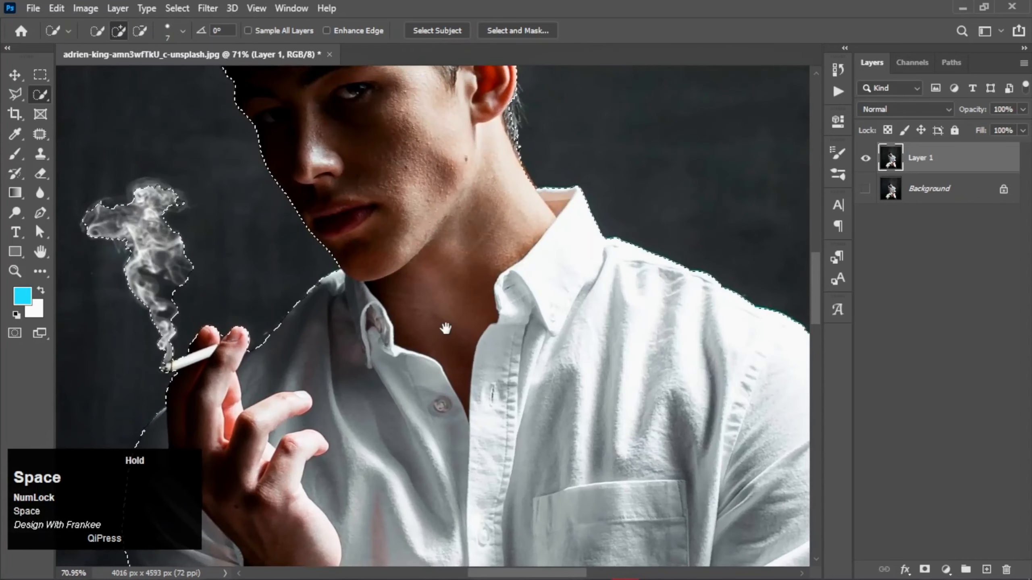
{"action": "left_click_drag", "start_coordinate": [496, 166], "coordinate": [484, 246]}
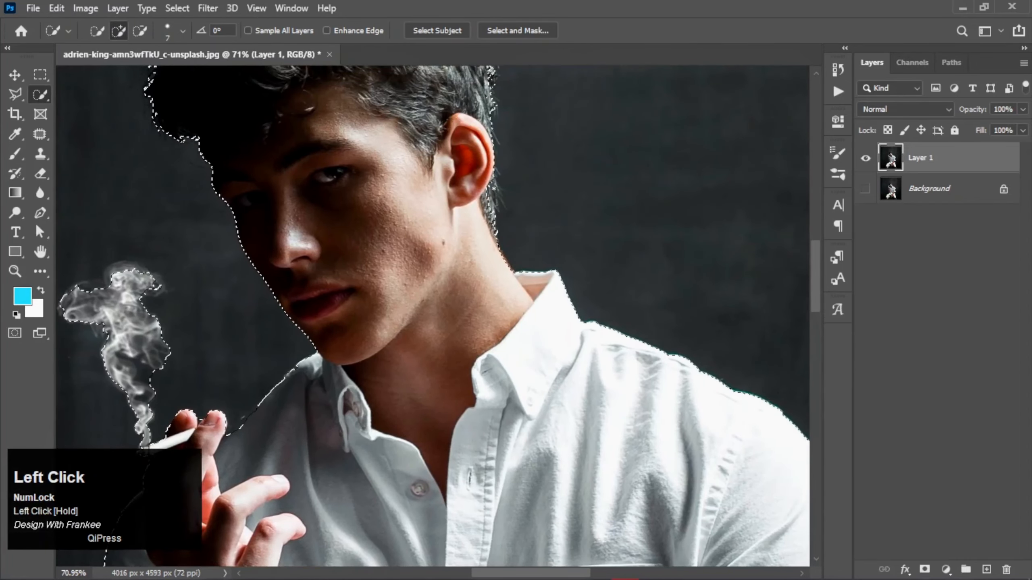
{"action": "scroll", "coordinate": [495, 220], "scroll_direction": "up", "scroll_amount": 6}
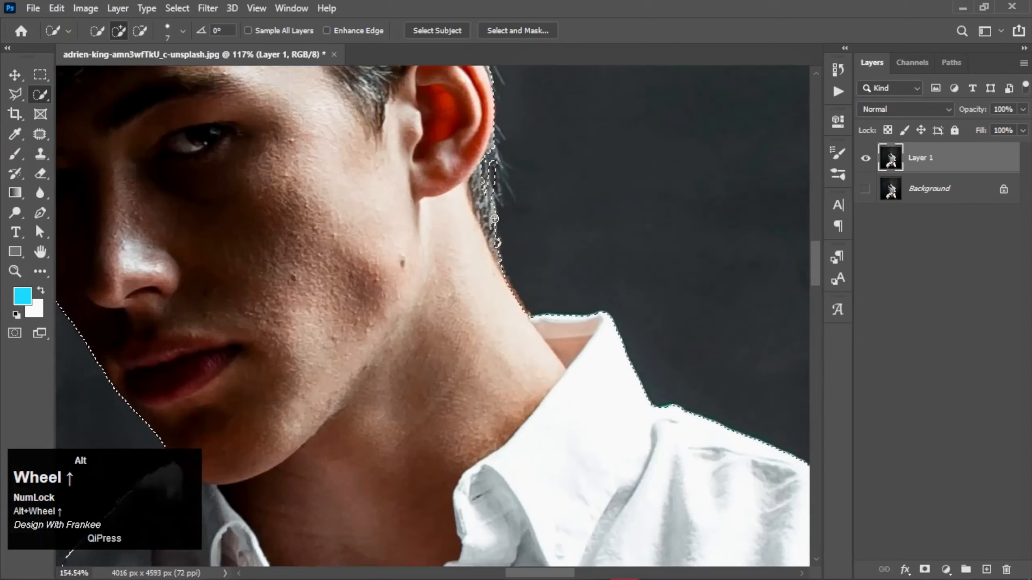
{"action": "left_click", "coordinate": [487, 114]}
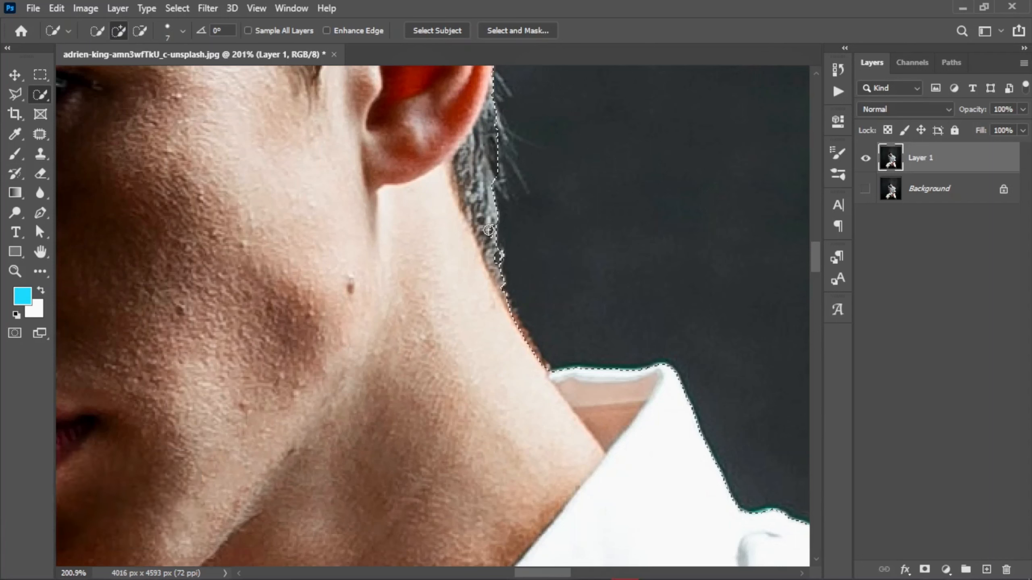
{"action": "left_click", "coordinate": [500, 276]}
{"action": "left_click", "coordinate": [509, 275]}
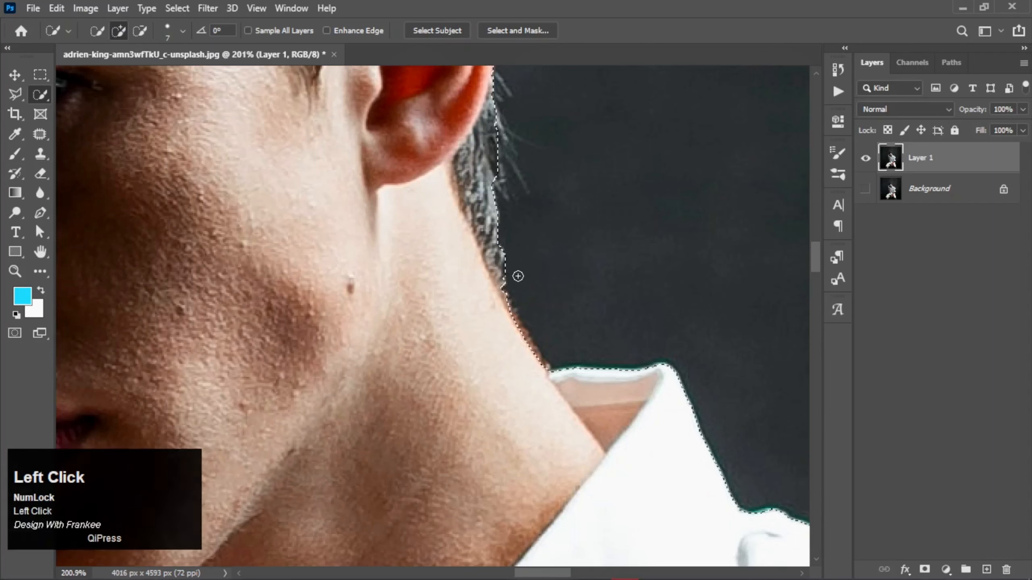
Step: Open the selection in Select and Mask and brush over the cigarette smoke with the Refine Edge Brush at size 57
{"action": "key", "text": "ctrl+0"}
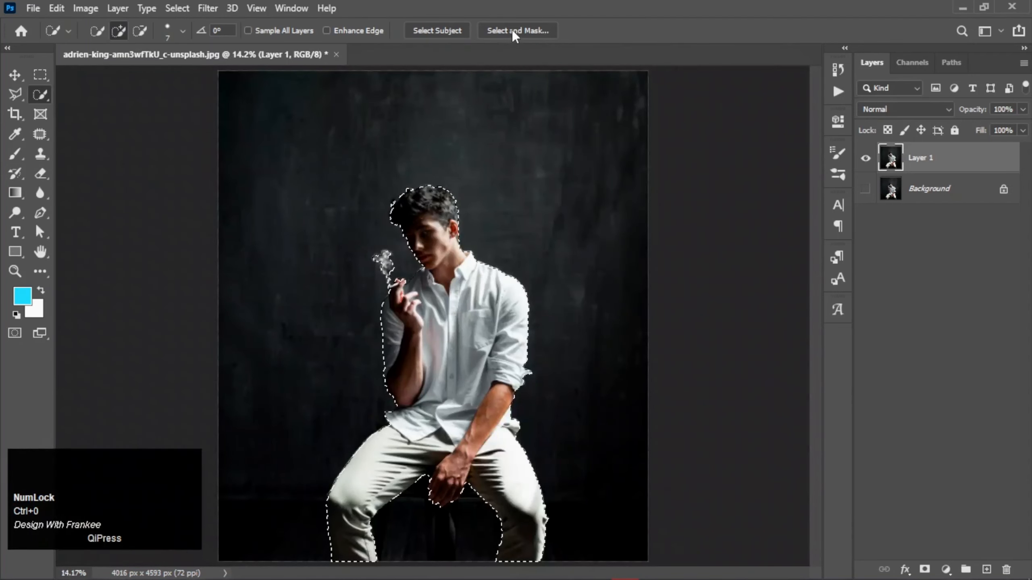
{"action": "left_click", "coordinate": [513, 33]}
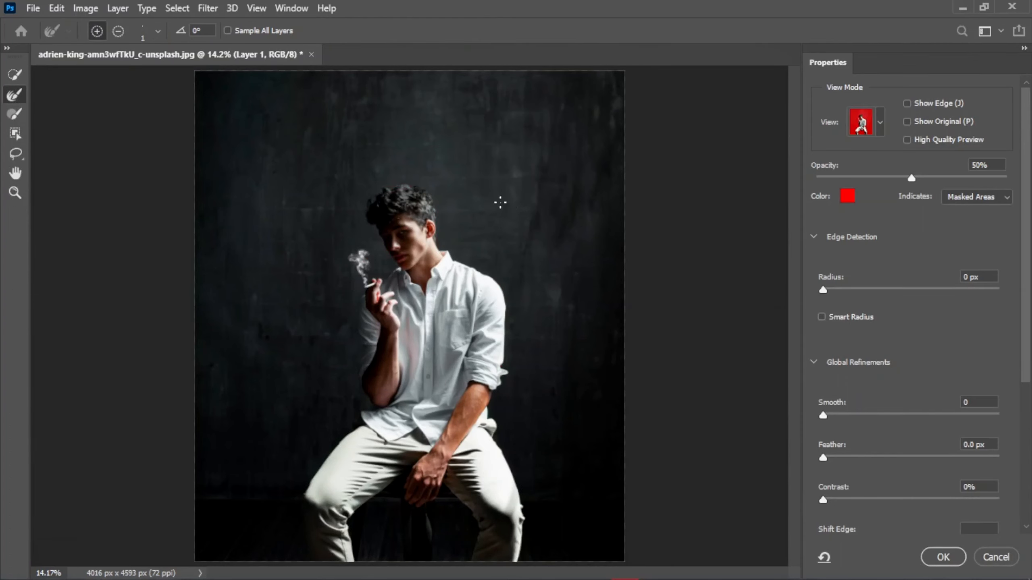
{"action": "scroll", "coordinate": [439, 244], "scroll_direction": "up", "scroll_amount": 4}
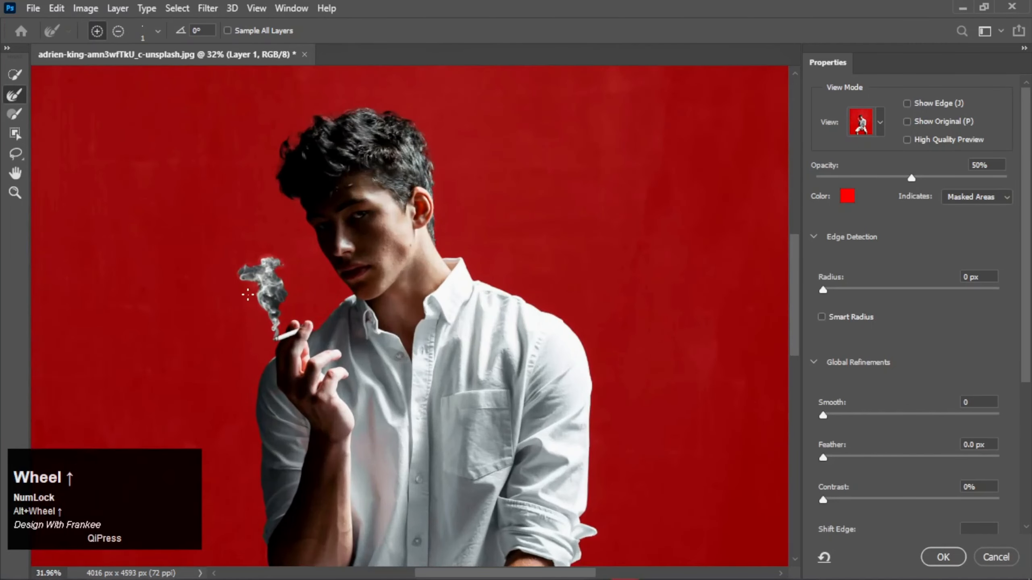
{"action": "right_click", "coordinate": [265, 284], "text": "alt"}
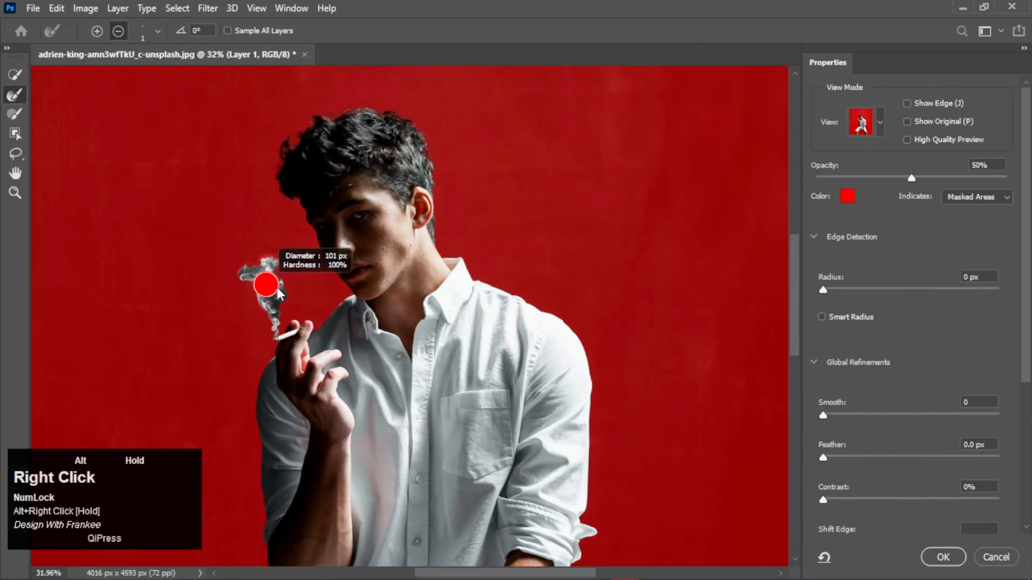
{"action": "left_click_drag", "start_coordinate": [277, 289], "coordinate": [282, 294]}
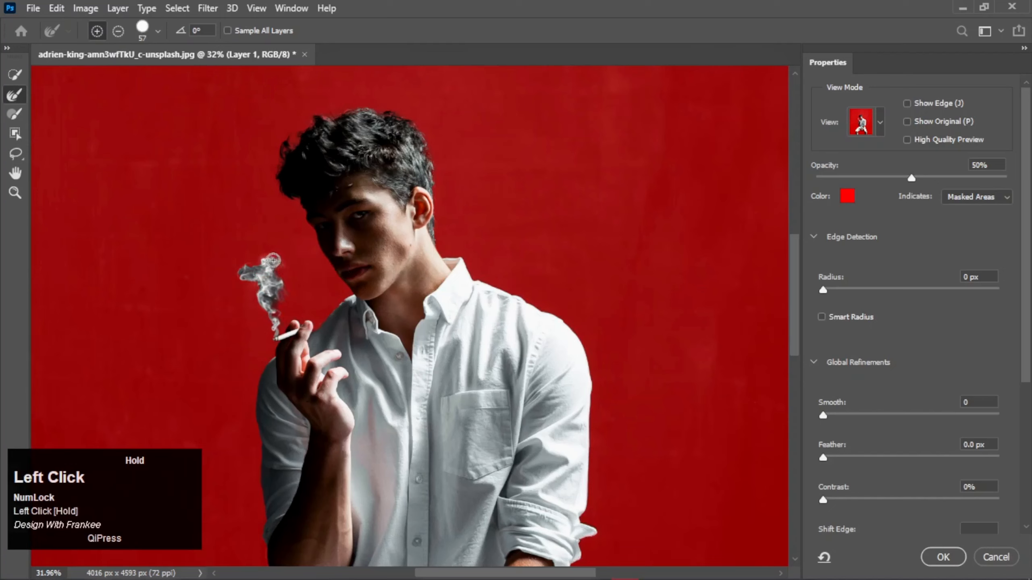
{"action": "left_click_drag", "start_coordinate": [271, 254], "coordinate": [238, 267]}
{"action": "left_click_drag", "start_coordinate": [262, 281], "coordinate": [275, 338]}
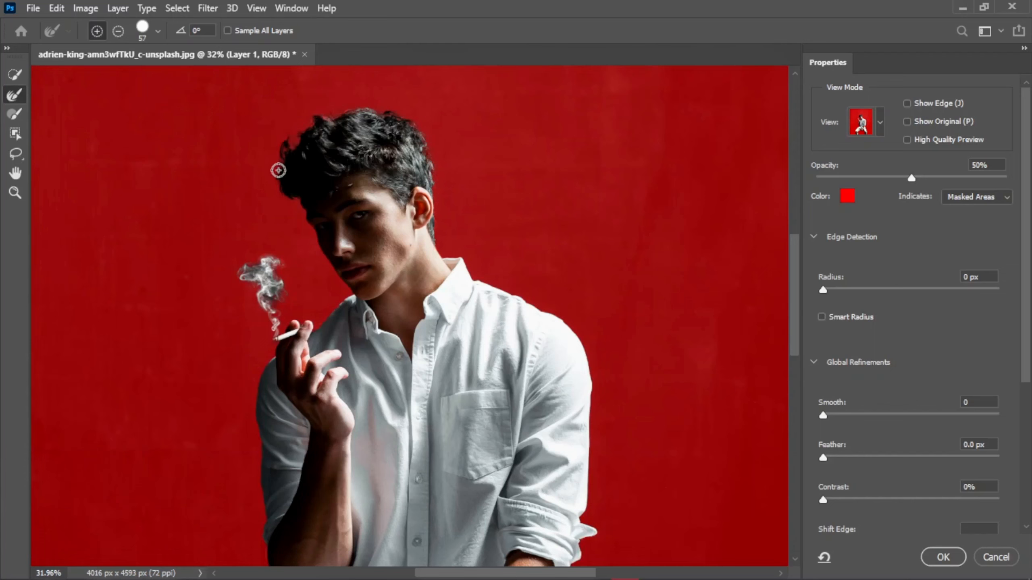
Step: Refine the edges of the hair, nape, collar and shoulders with the Refine Edge Brush and apply the refined selection
{"action": "mouse_move", "coordinate": [278, 168]}
{"action": "left_mouse_down"}
{"action": "mouse_move", "coordinate": [310, 122]}
{"action": "mouse_move", "coordinate": [340, 114]}
{"action": "mouse_move", "coordinate": [408, 116]}
{"action": "mouse_move", "coordinate": [424, 145]}
{"action": "left_mouse_up"}
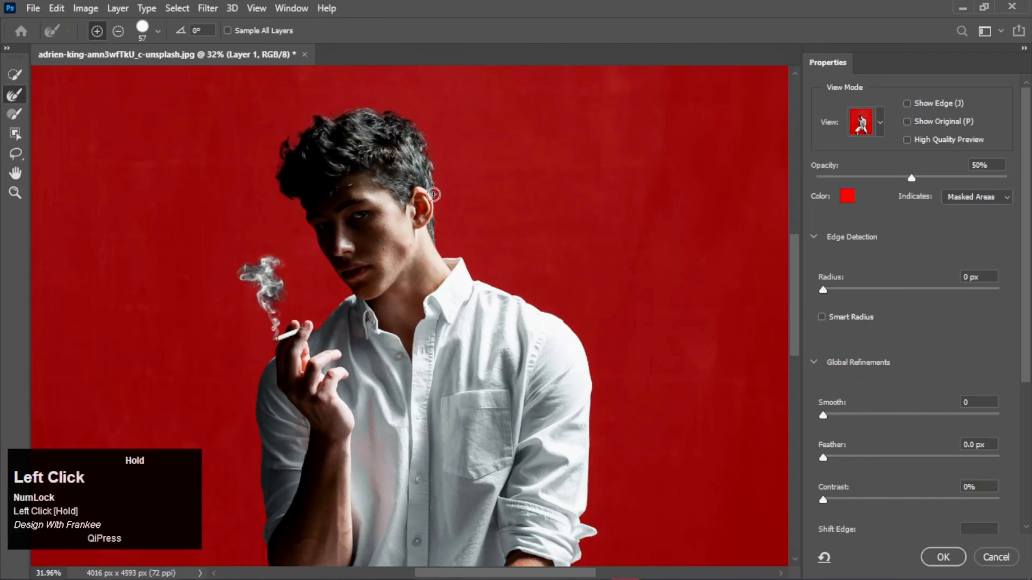
{"action": "mouse_move", "coordinate": [434, 195]}
{"action": "left_mouse_down"}
{"action": "mouse_move", "coordinate": [445, 224]}
{"action": "mouse_move", "coordinate": [436, 211]}
{"action": "mouse_move", "coordinate": [431, 236]}
{"action": "left_mouse_up"}
{"action": "left_click_drag", "start_coordinate": [468, 264], "coordinate": [486, 284]}
{"action": "left_click_drag", "start_coordinate": [567, 323], "coordinate": [548, 328]}
{"action": "left_click", "coordinate": [343, 297]}
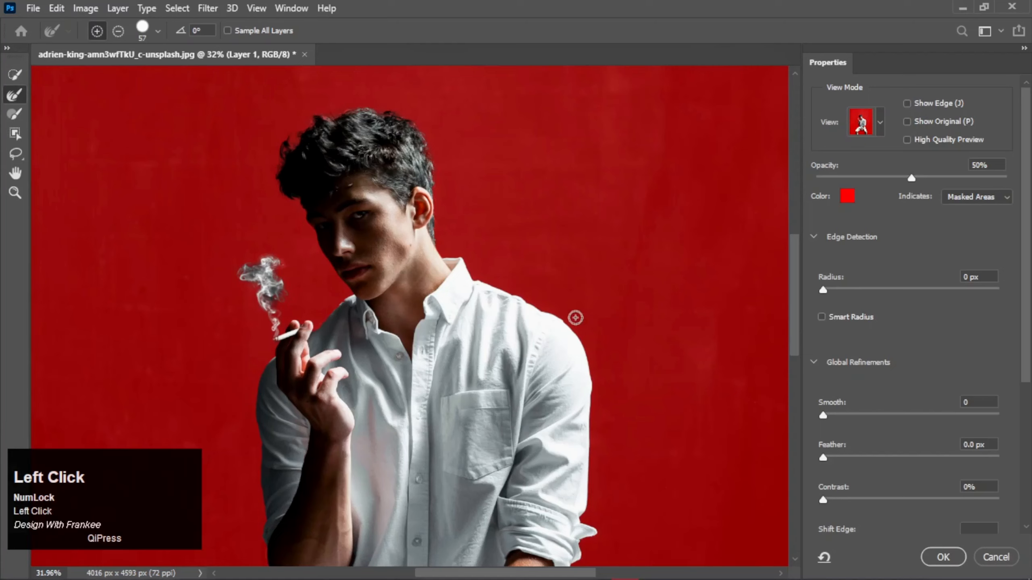
{"action": "key", "text": "space"}
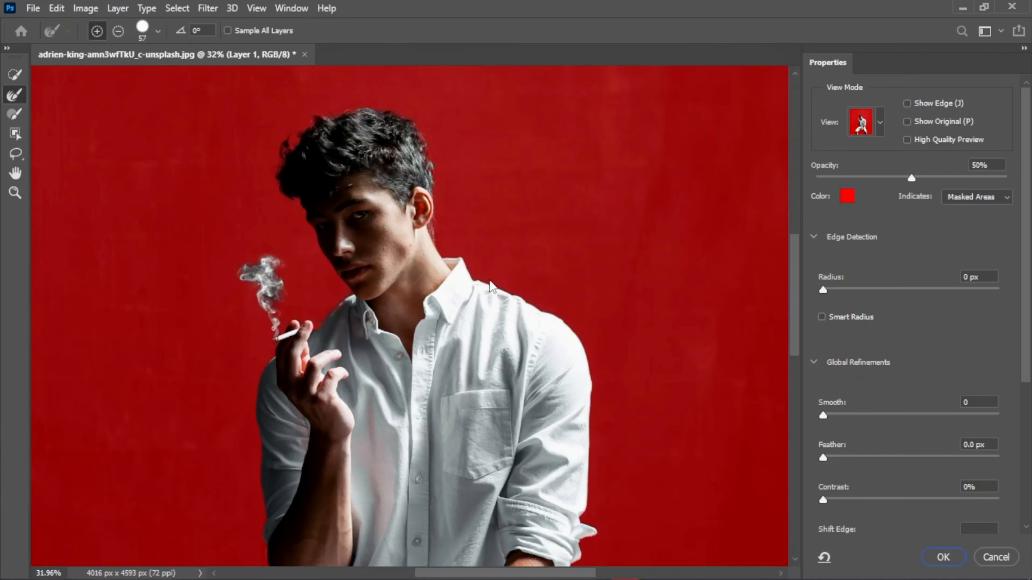
{"action": "key", "text": "F7"}
{"action": "key", "text": "Return"}
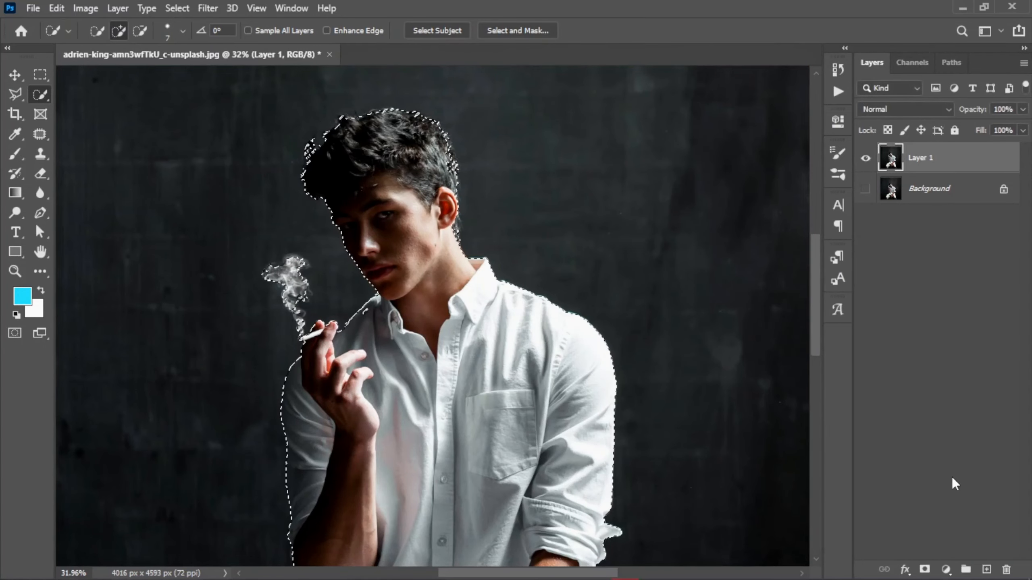
Step: Copy the selected man onto a new layer and check the cutout by toggling the visibility of the layers
{"action": "key", "text": "ctrl+0"}
{"action": "key", "text": "ctrl+j"}
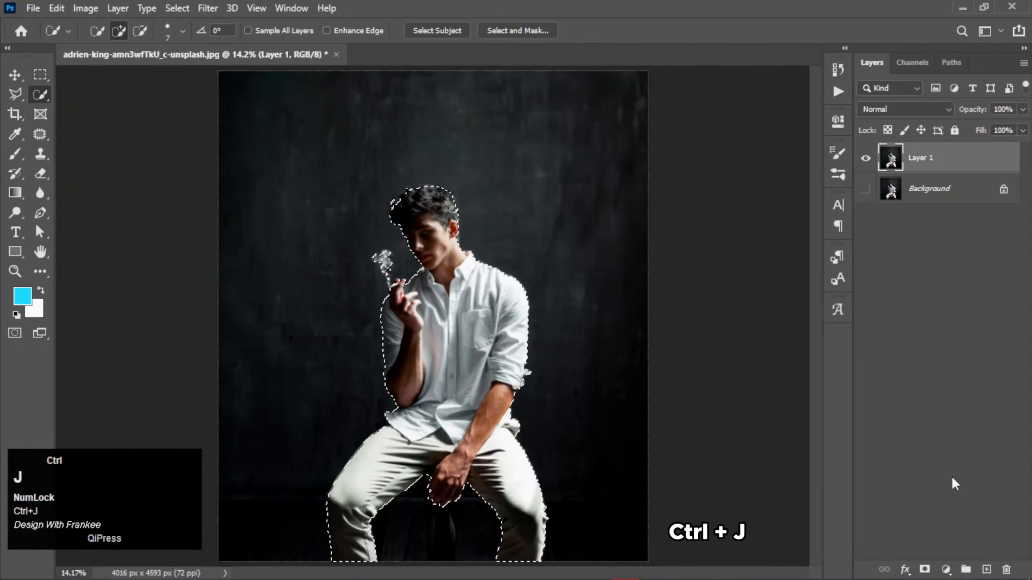
{"action": "left_click", "coordinate": [866, 190]}
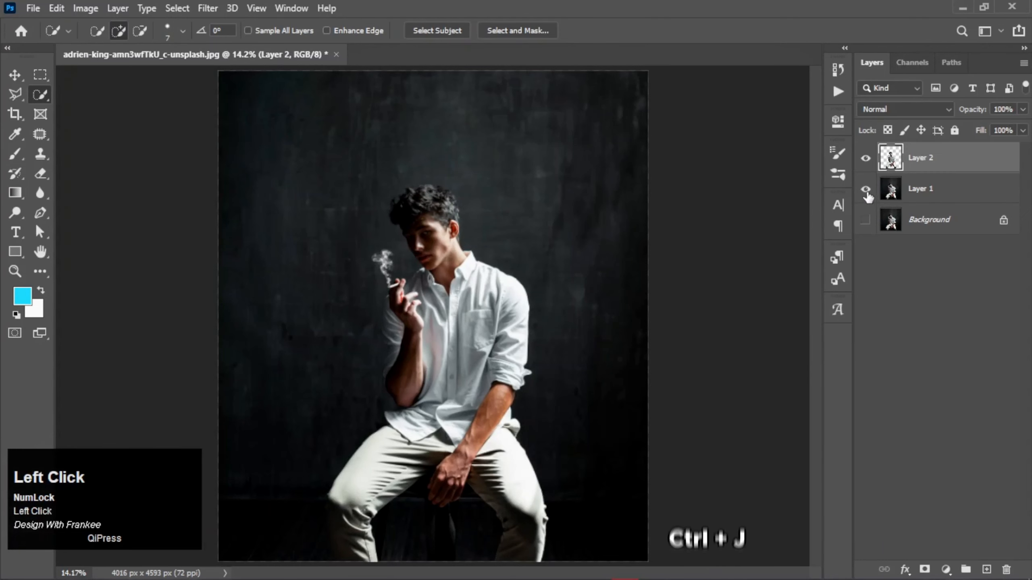
{"action": "left_click", "coordinate": [866, 191], "text": "alt"}
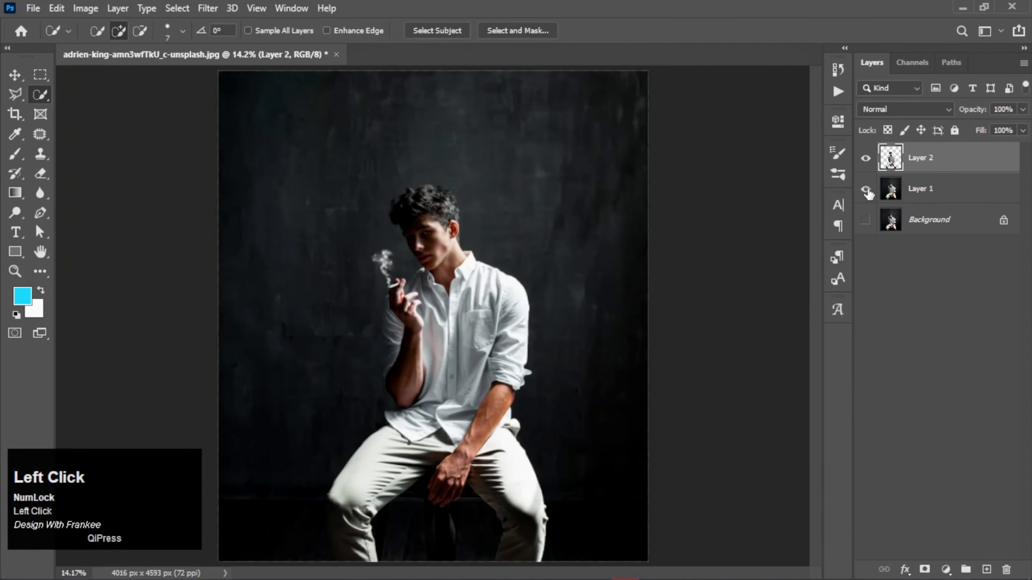
{"action": "left_click", "coordinate": [889, 189]}
{"action": "left_click", "coordinate": [866, 159]}
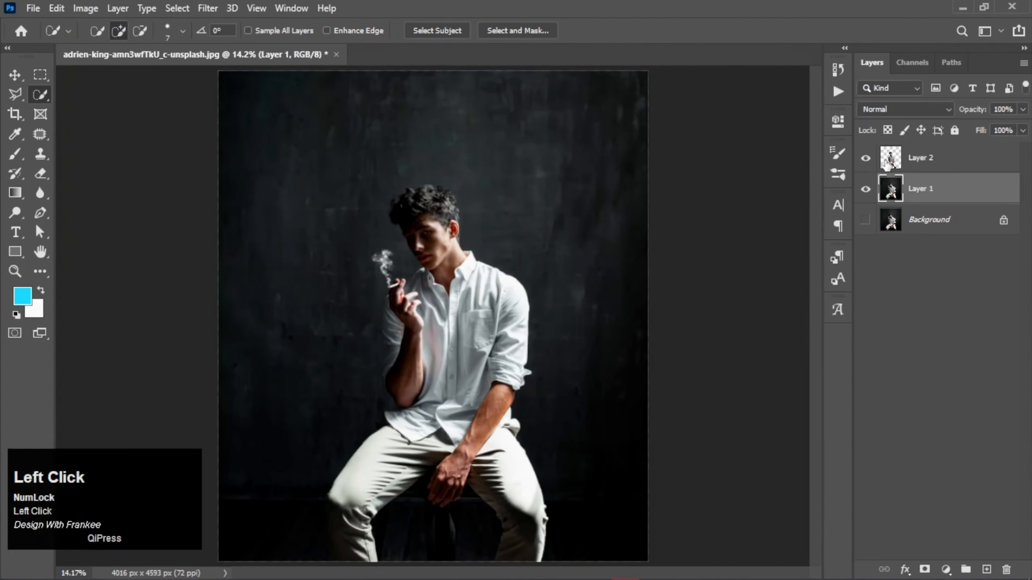
Step: Load the pixels of Layer 2 as a selection, make Layer 1 active and expand the selection by 15 pixels
{"action": "right_click", "coordinate": [890, 164]}
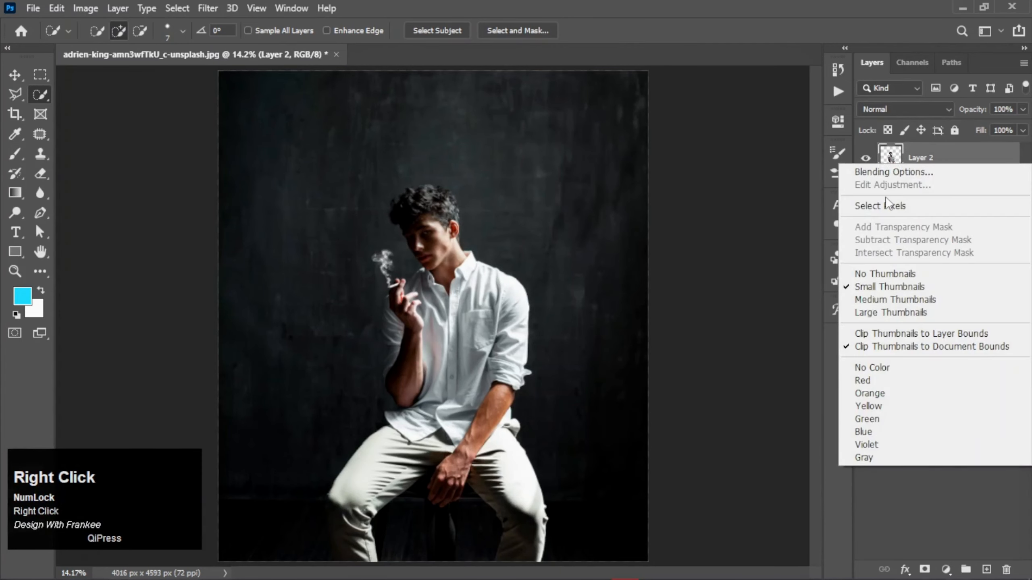
{"action": "left_click", "coordinate": [886, 206]}
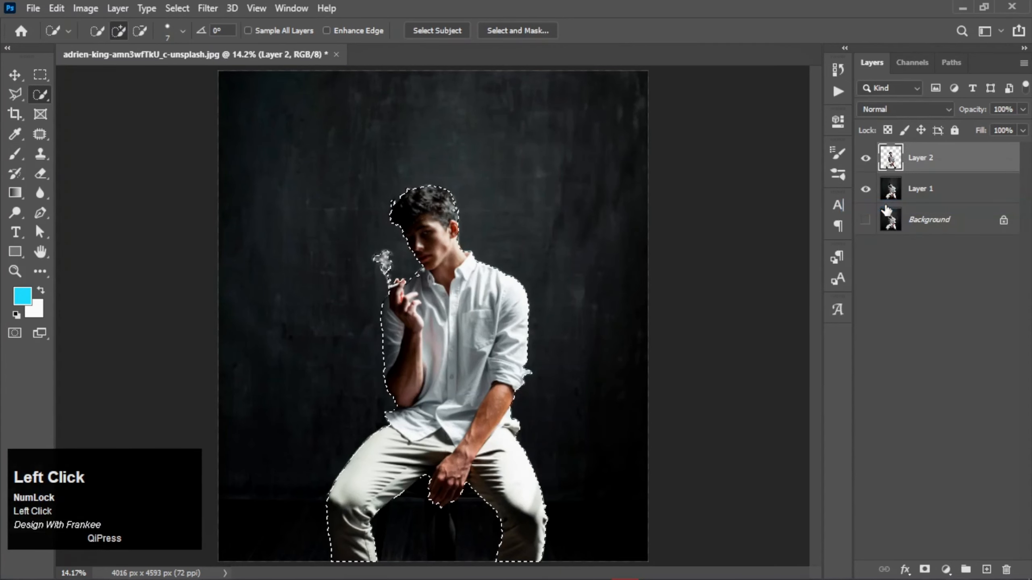
{"action": "left_click", "coordinate": [919, 191]}
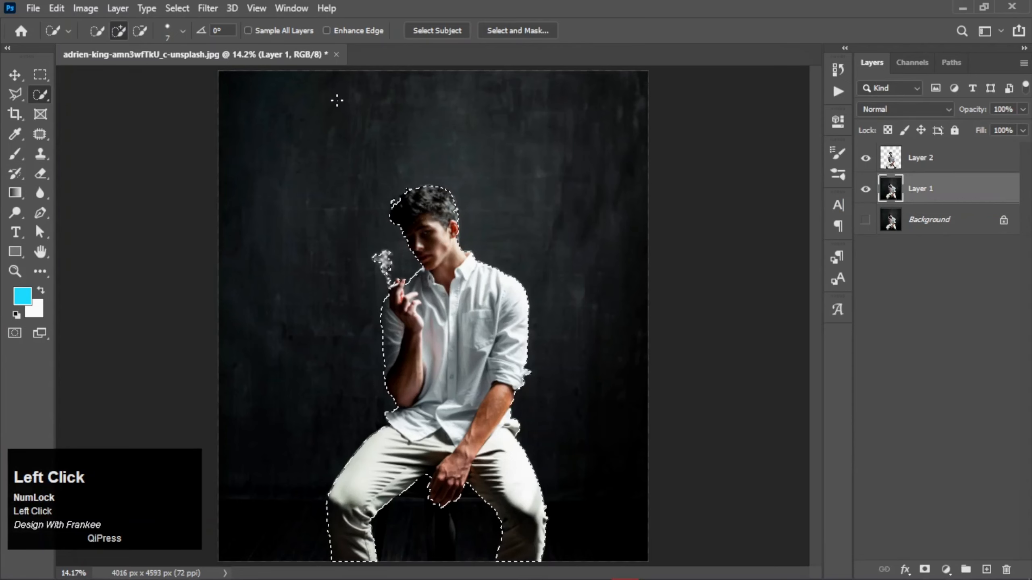
{"action": "left_click", "coordinate": [175, 6]}
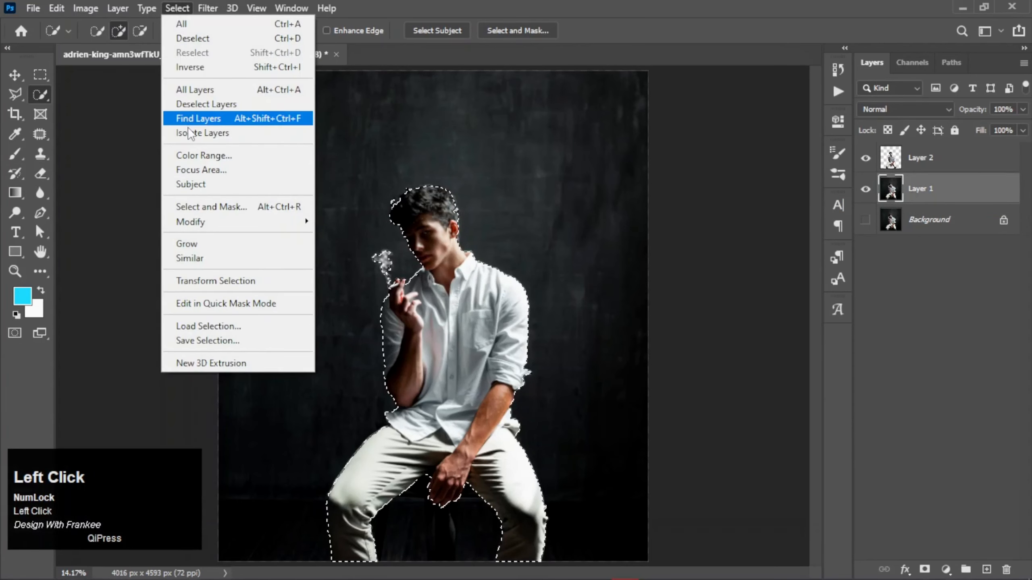
{"action": "mouse_move", "coordinate": [219, 227]}
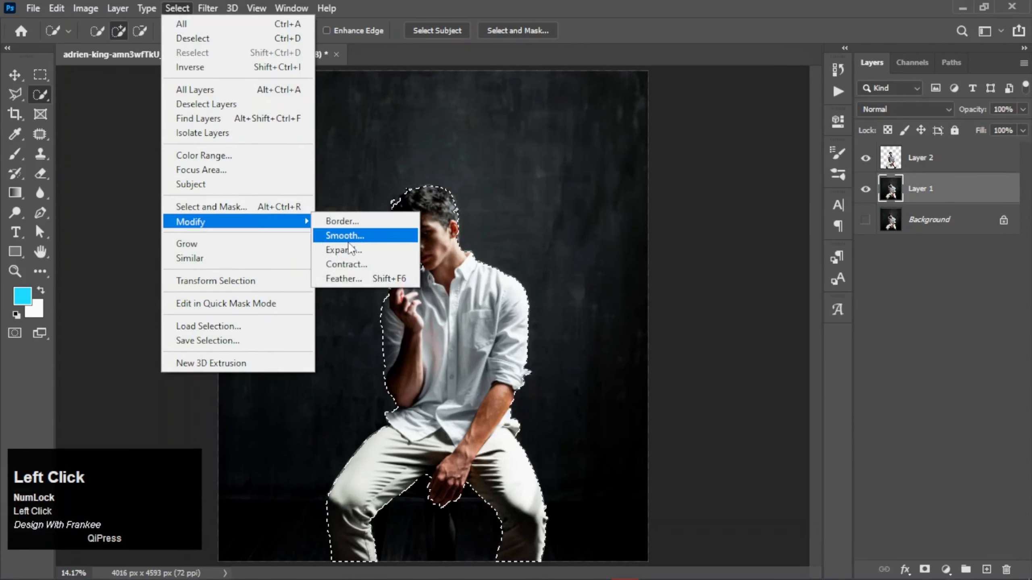
{"action": "left_click", "coordinate": [359, 246]}
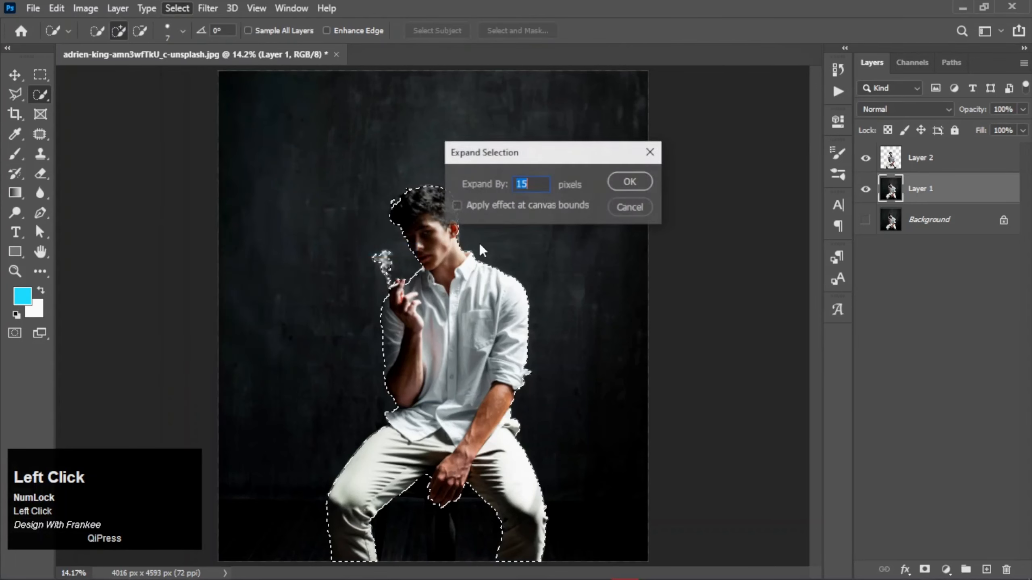
{"action": "left_click", "coordinate": [623, 183]}
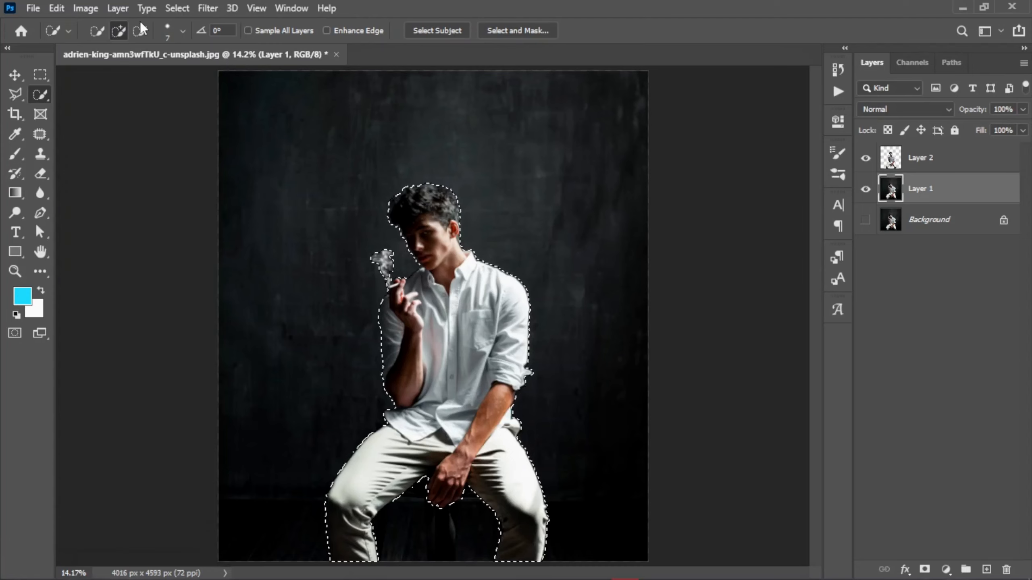
Step: Fill the expanded selection on Layer 1 with Content-Aware contents to remove the man, and deselect
{"action": "left_click", "coordinate": [60, 4]}
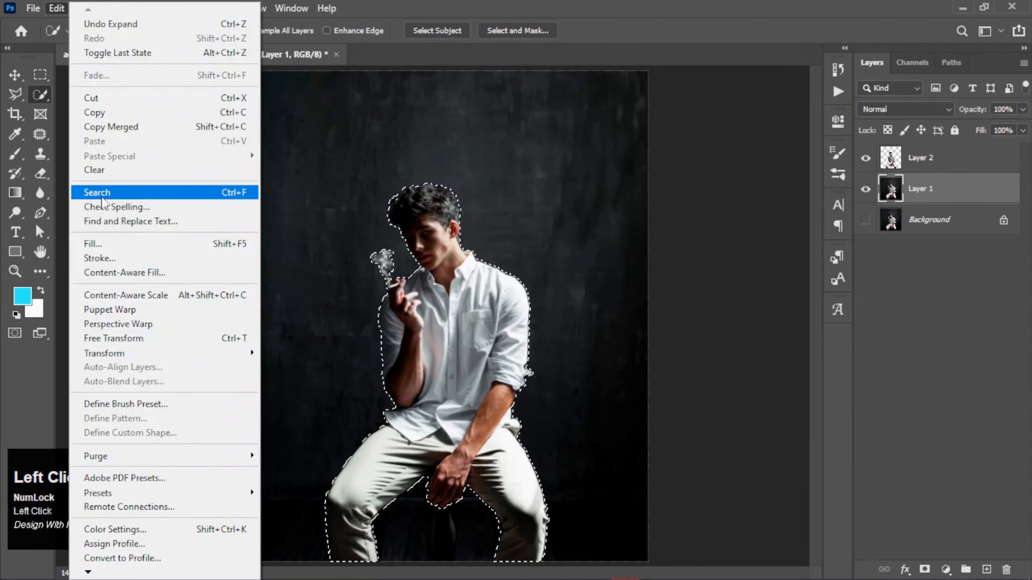
{"action": "left_click", "coordinate": [121, 243]}
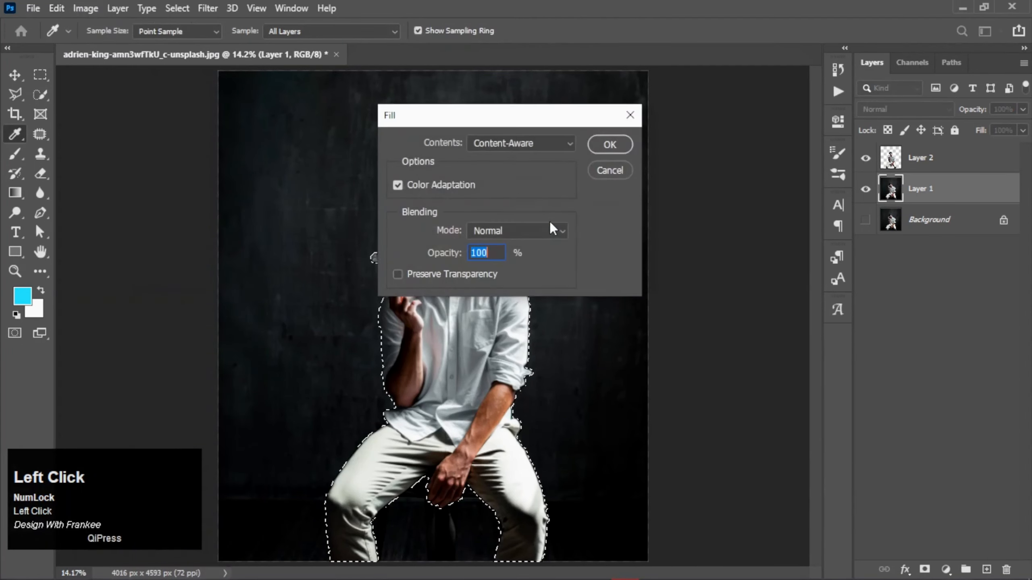
{"action": "left_click", "coordinate": [563, 142]}
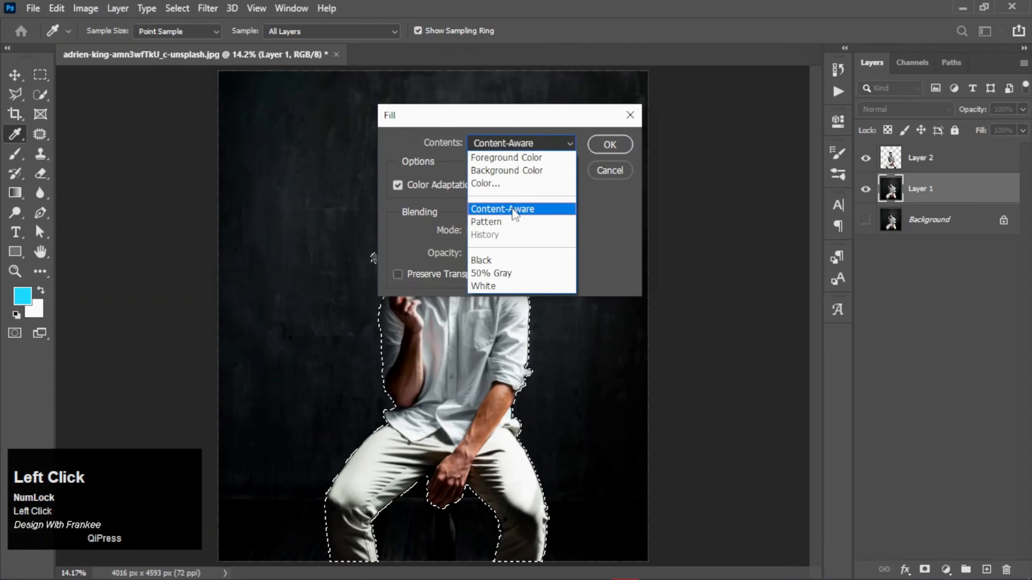
{"action": "left_click", "coordinate": [513, 206]}
{"action": "left_click", "coordinate": [609, 144]}
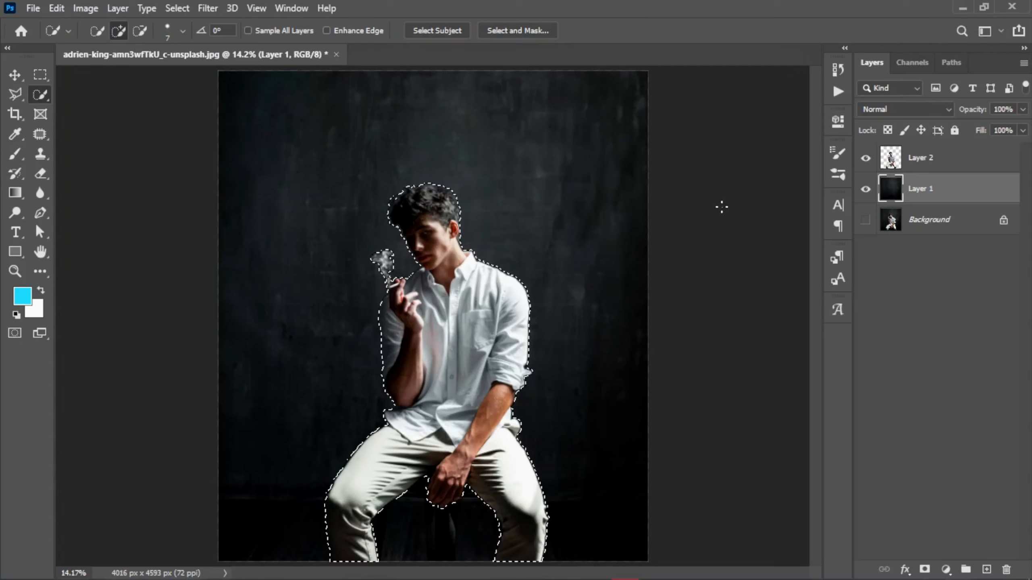
{"action": "key", "text": "ctrl+d"}
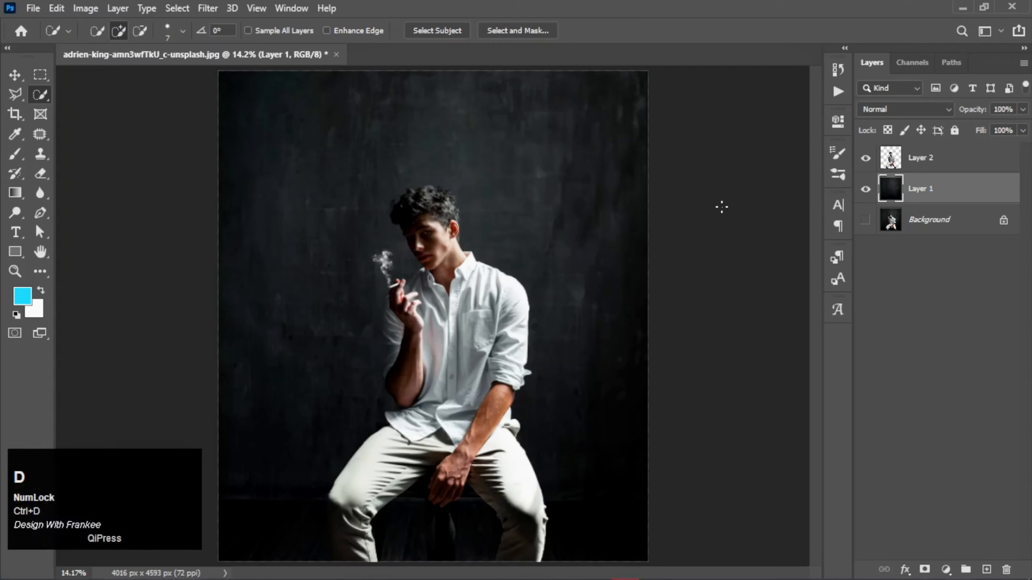
Step: Switch to the Move tool and hide Layer 2 to check the filled background beneath the man
{"action": "key", "text": "v"}
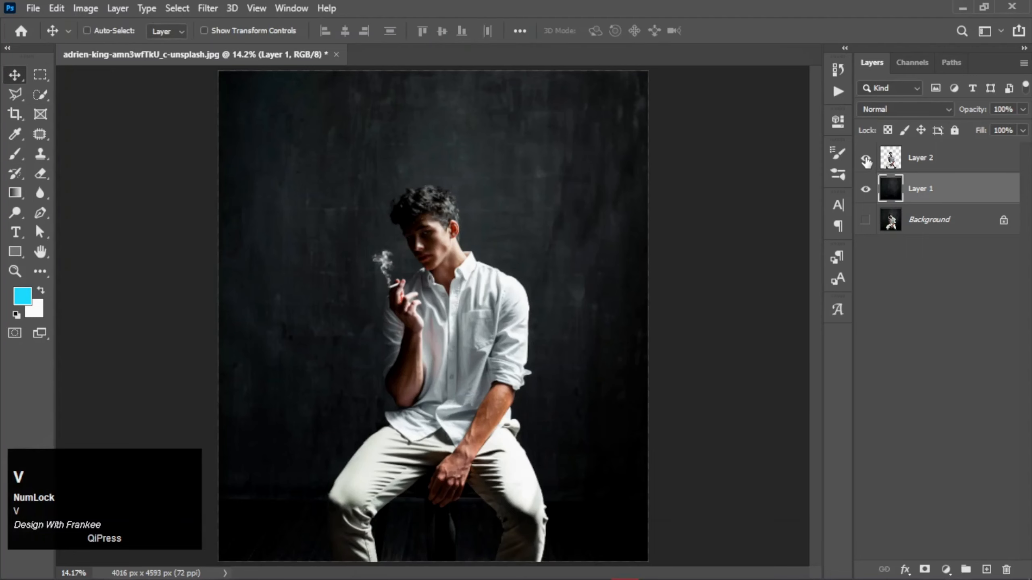
{"action": "left_click", "coordinate": [865, 158]}
{"action": "left_click", "coordinate": [866, 158]}
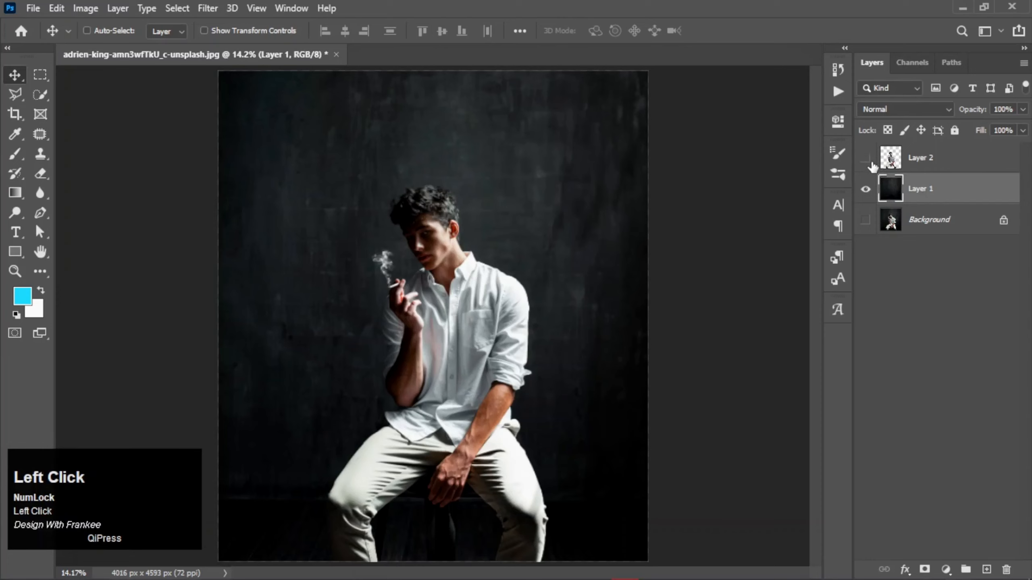
{"action": "left_click", "coordinate": [866, 158]}
Step: Apply a Gaussian Blur with a radius of 22.2 pixels to the background on Layer 1
{"action": "left_click", "coordinate": [209, 8]}
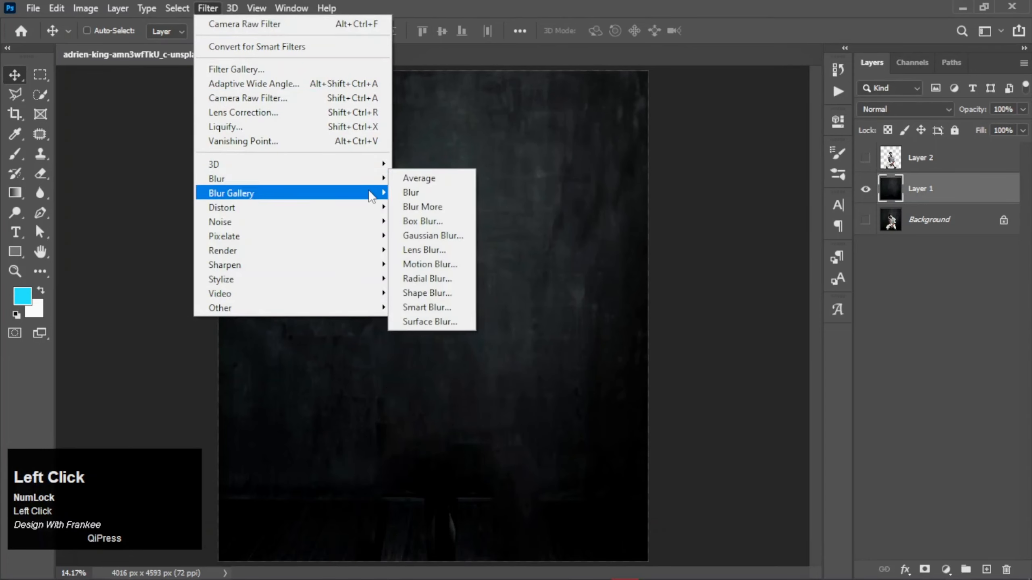
{"action": "left_click", "coordinate": [424, 234]}
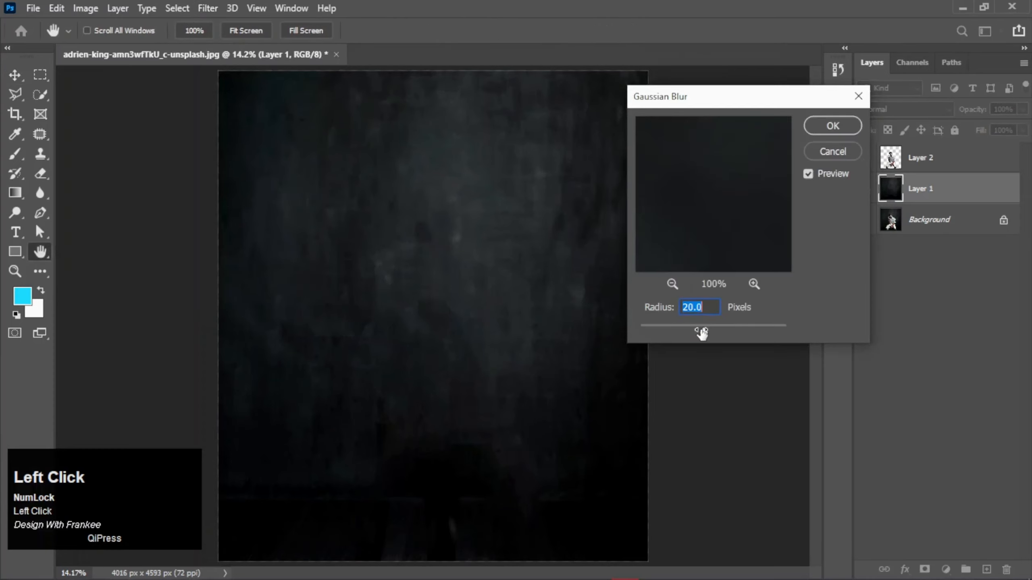
{"action": "mouse_move", "coordinate": [704, 334]}
{"action": "left_mouse_down"}
{"action": "mouse_move", "coordinate": [686, 334]}
{"action": "mouse_move", "coordinate": [707, 338]}
{"action": "left_mouse_up"}
{"action": "left_click", "coordinate": [482, 293]}
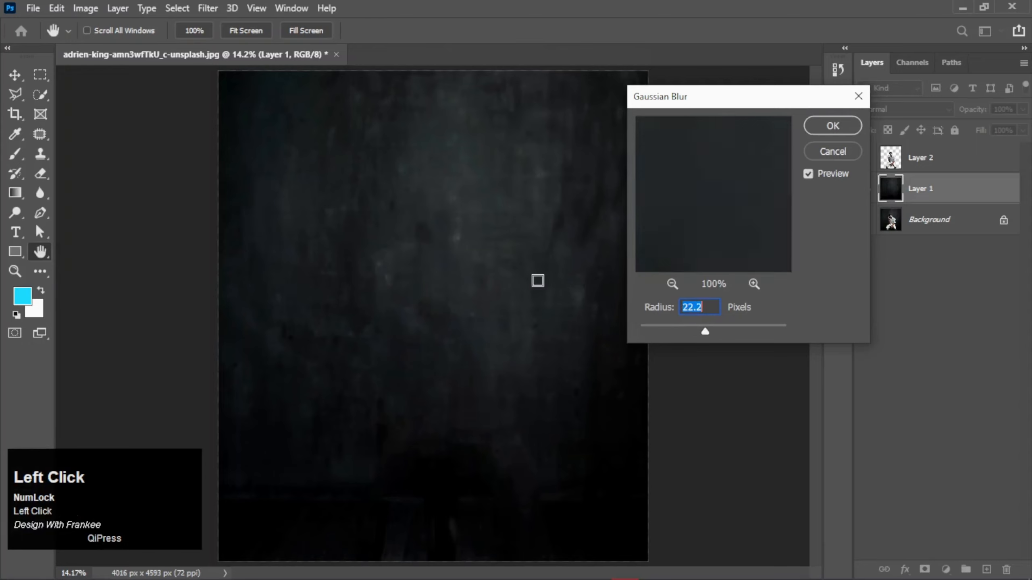
{"action": "left_click", "coordinate": [829, 127]}
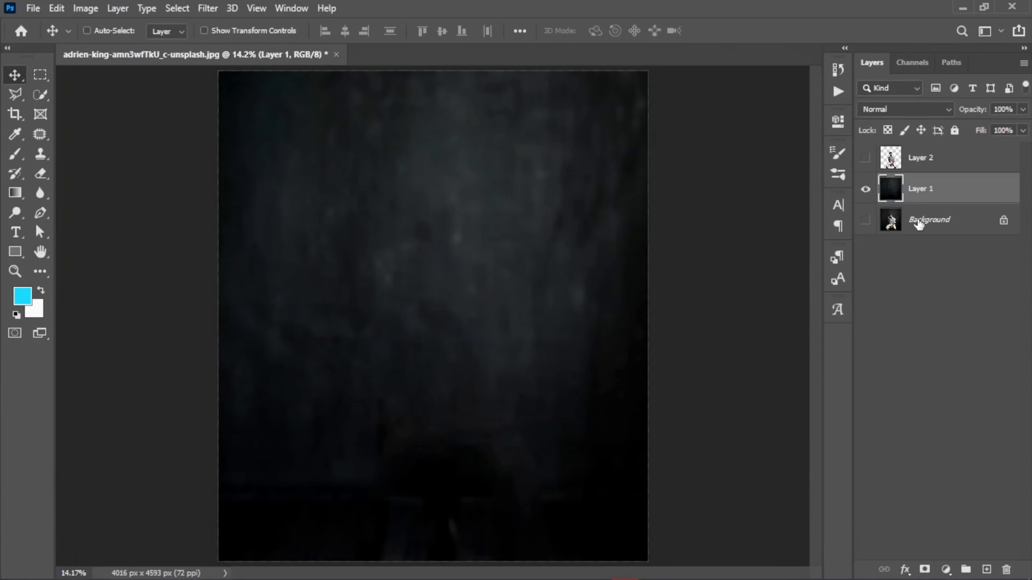
Step: Add a Levels adjustment clipped to Layer 1 and darken the shadows with a black input level of about 11
{"action": "left_click", "coordinate": [946, 571]}
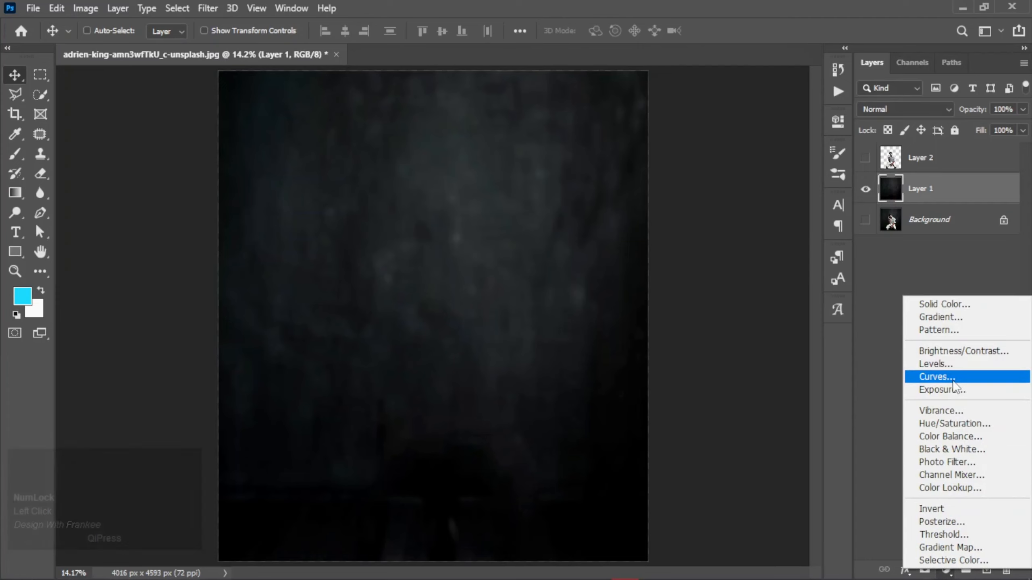
{"action": "left_click", "coordinate": [933, 364]}
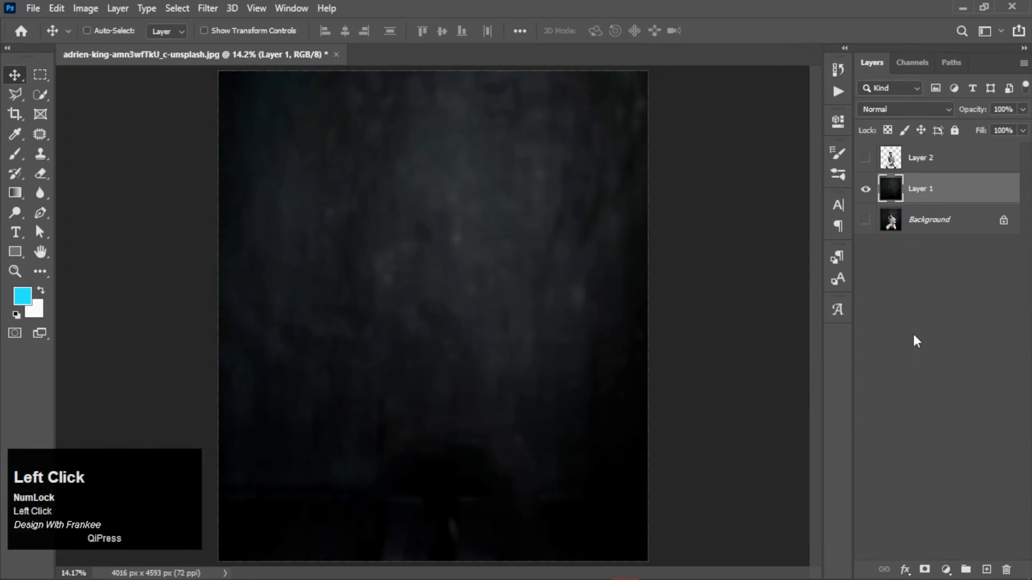
{"action": "left_click", "coordinate": [708, 373]}
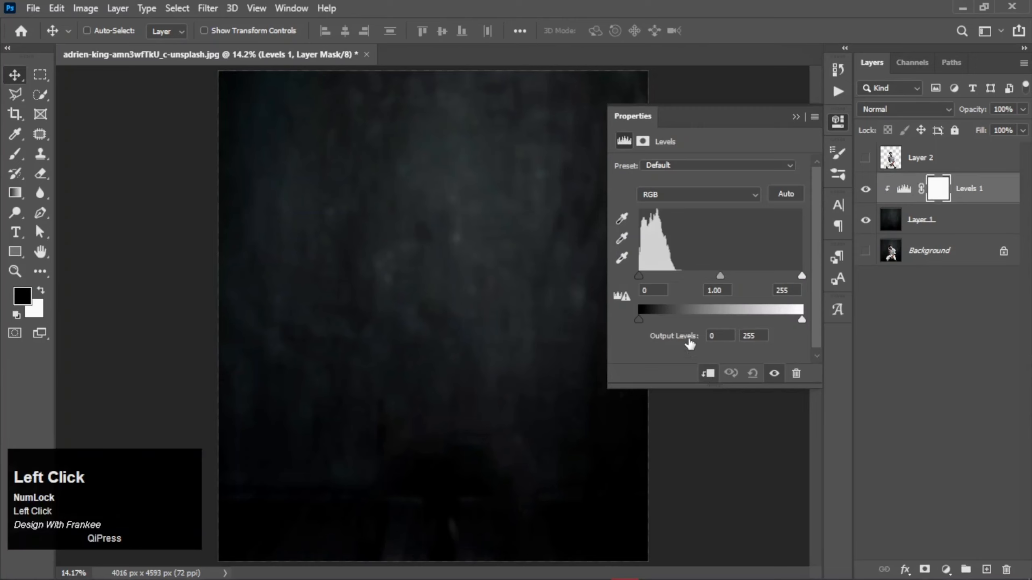
{"action": "left_click_drag", "start_coordinate": [642, 279], "coordinate": [648, 280]}
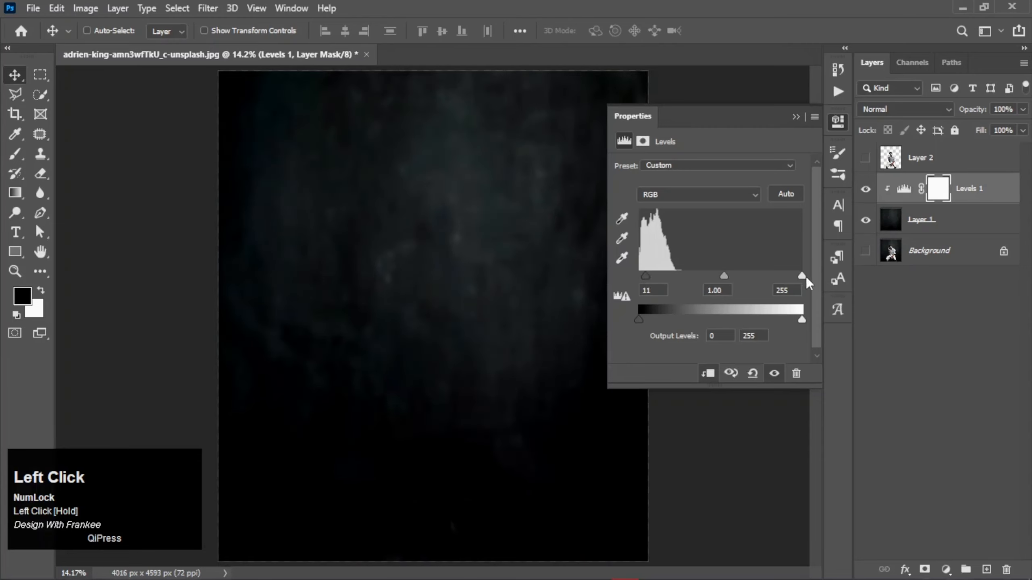
{"action": "left_click_drag", "start_coordinate": [804, 280], "coordinate": [803, 281]}
{"action": "left_click", "coordinate": [795, 117]}
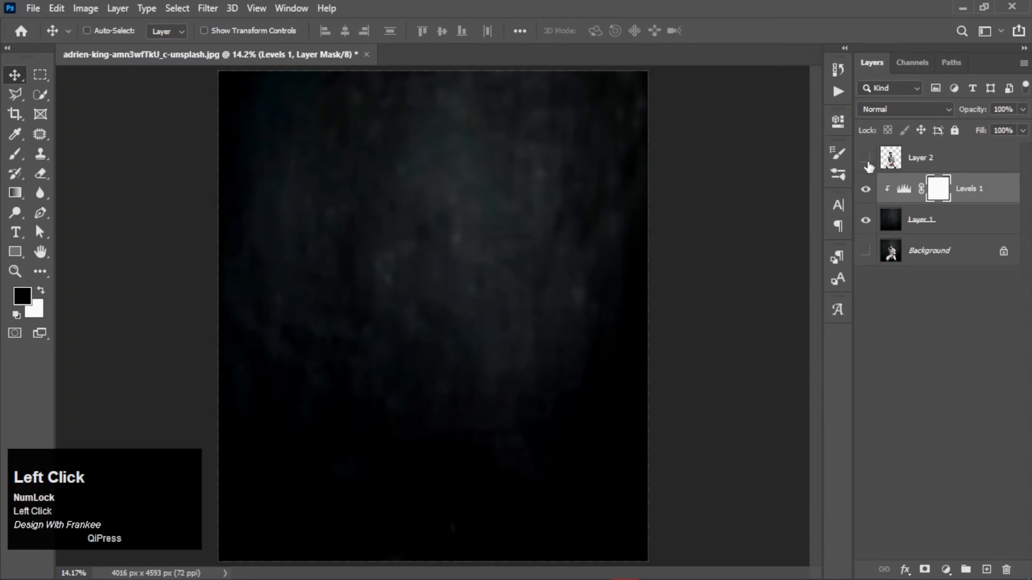
Step: Create a black (000000) Solid Color fill layer and place it directly beneath Layer 1
{"action": "left_click", "coordinate": [947, 227]}
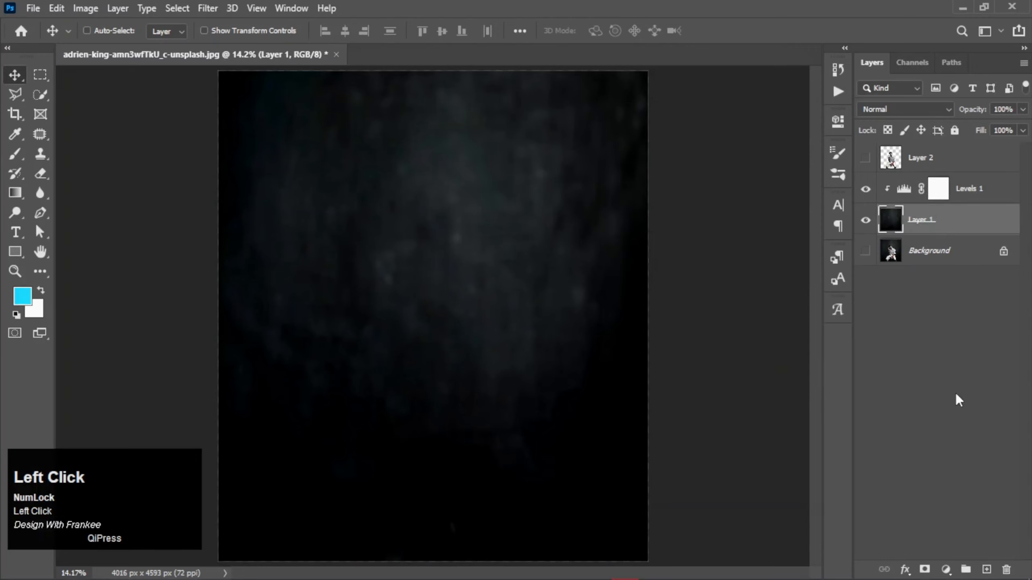
{"action": "left_click", "coordinate": [946, 571]}
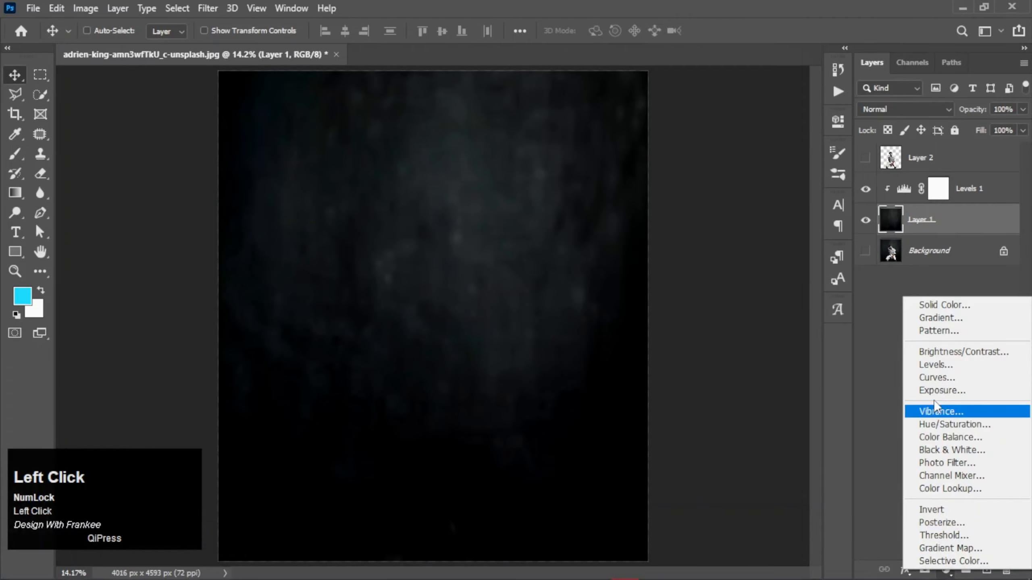
{"action": "left_click", "coordinate": [926, 306]}
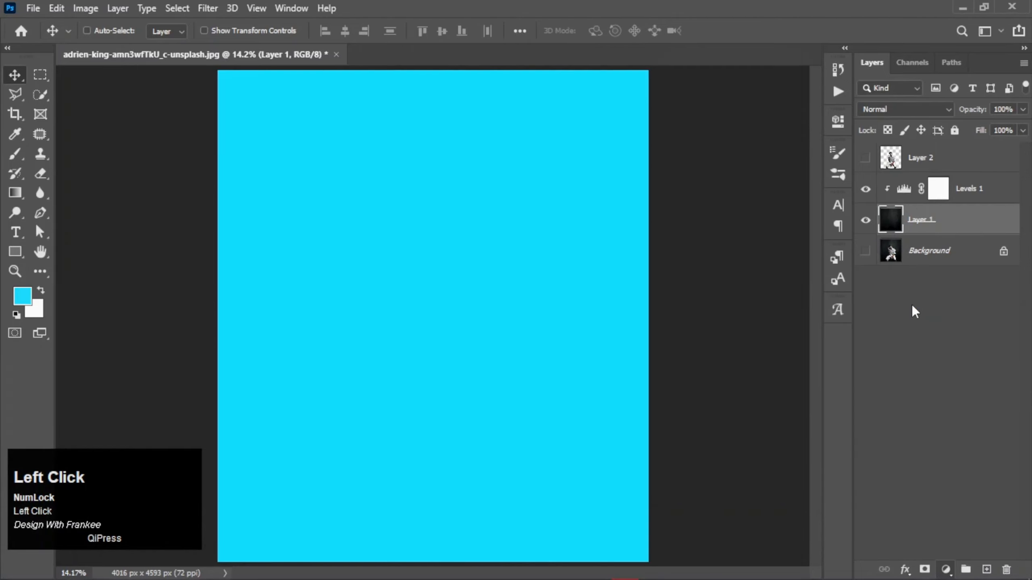
{"action": "left_click_drag", "start_coordinate": [627, 257], "coordinate": [569, 316]}
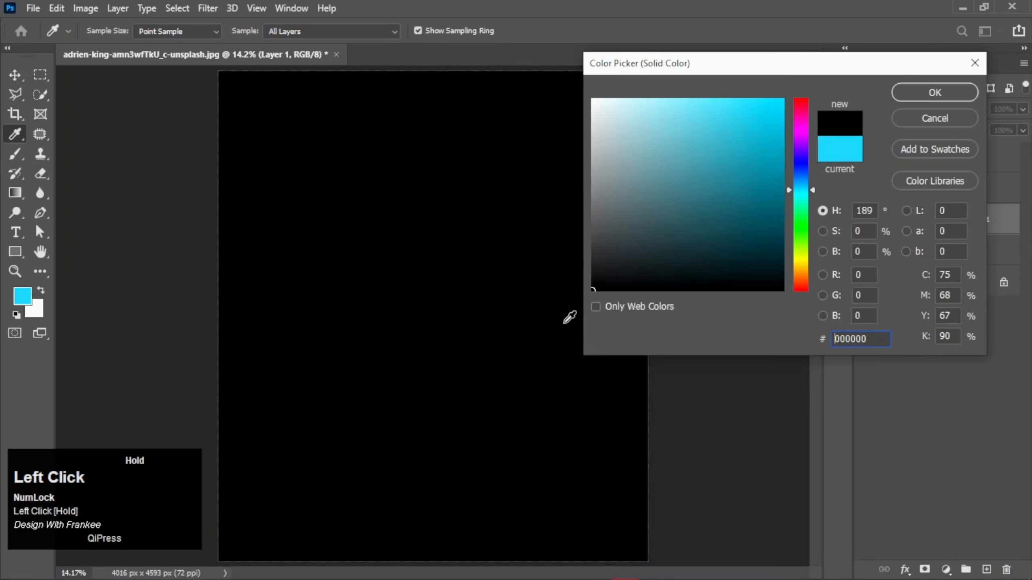
{"action": "left_click", "coordinate": [935, 86]}
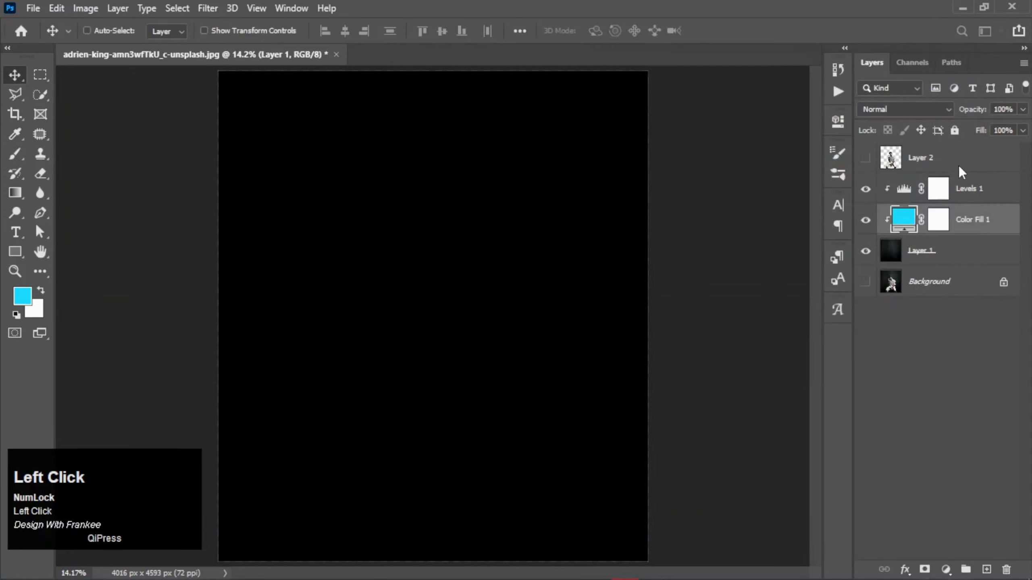
{"action": "left_click_drag", "start_coordinate": [966, 226], "coordinate": [962, 264]}
Step: Reduce the opacity of Layer 1 to 60% and make Layer 2 with the man visible and active
{"action": "left_click", "coordinate": [952, 223]}
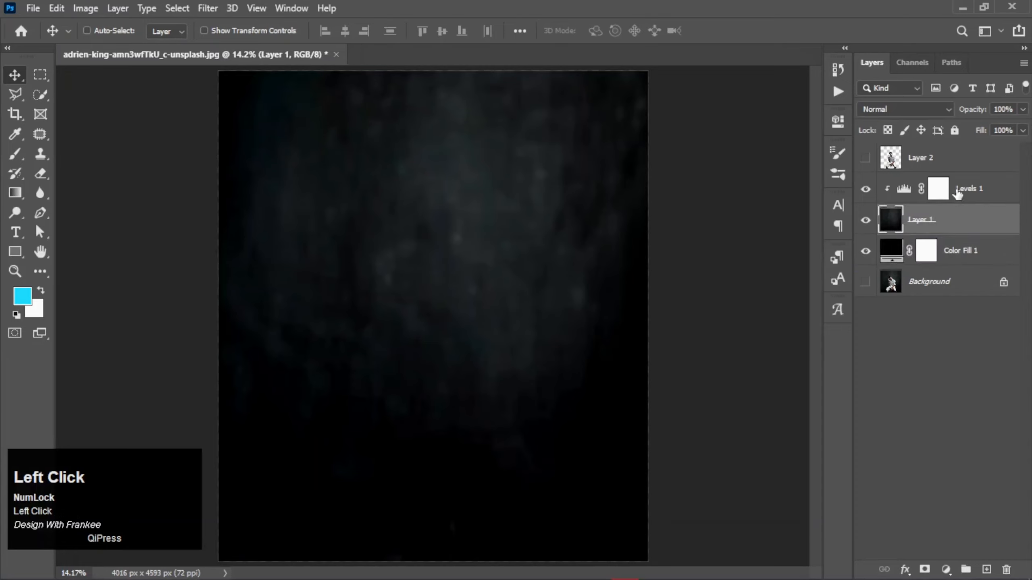
{"action": "left_click_drag", "start_coordinate": [1013, 110], "coordinate": [995, 108]}
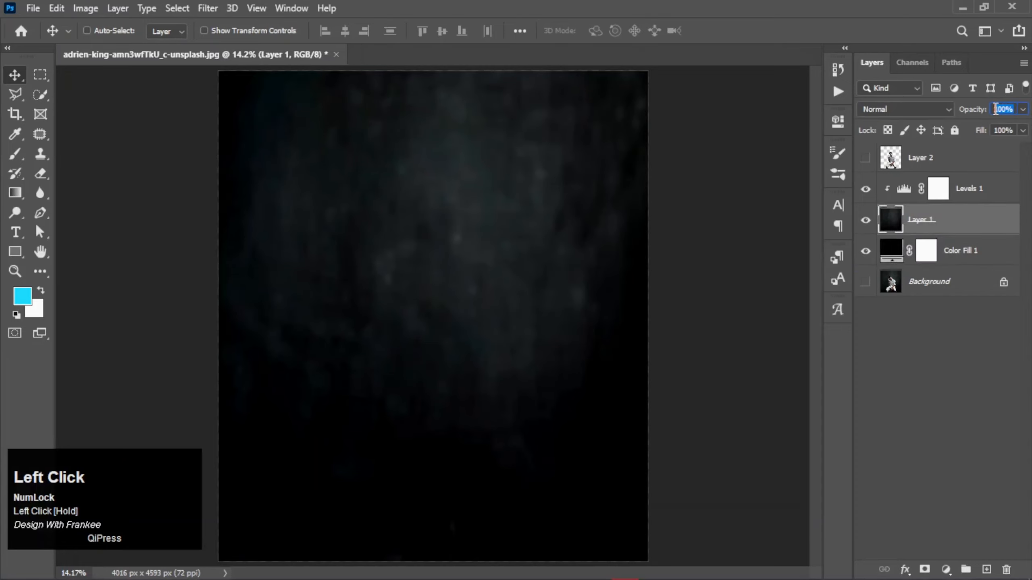
{"action": "type", "text": "60"}
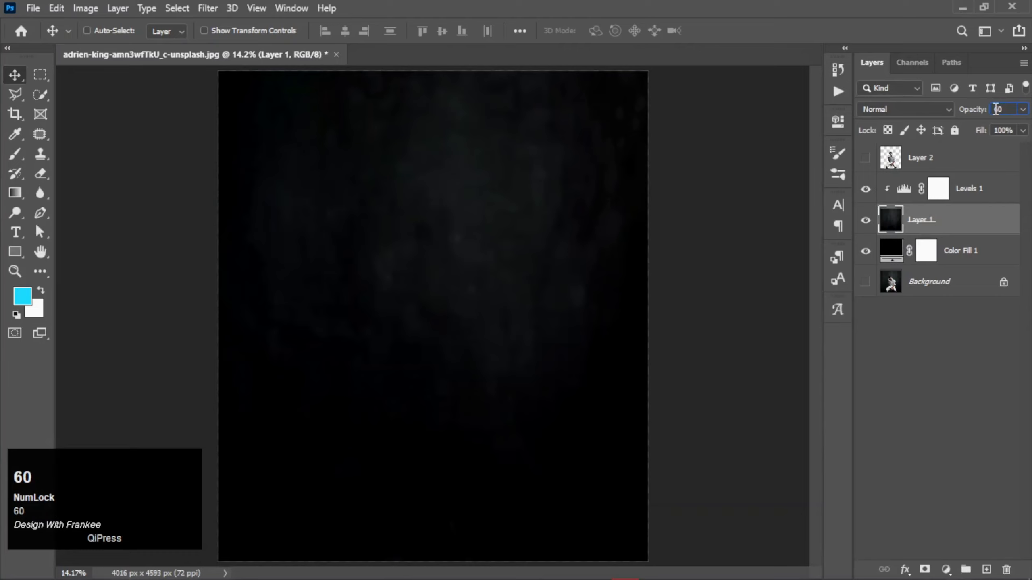
{"action": "key", "text": "Return"}
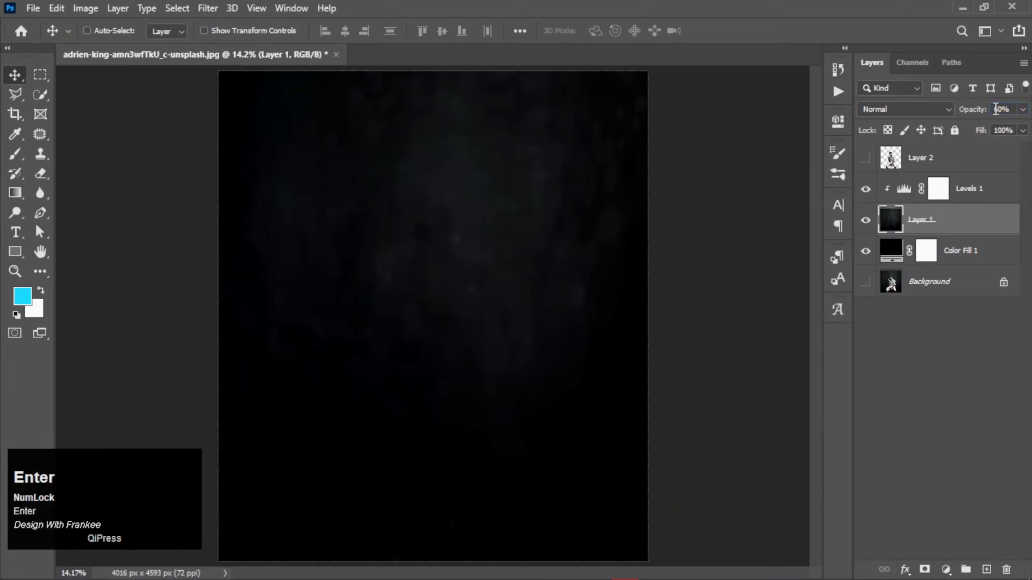
{"action": "left_click", "coordinate": [866, 158]}
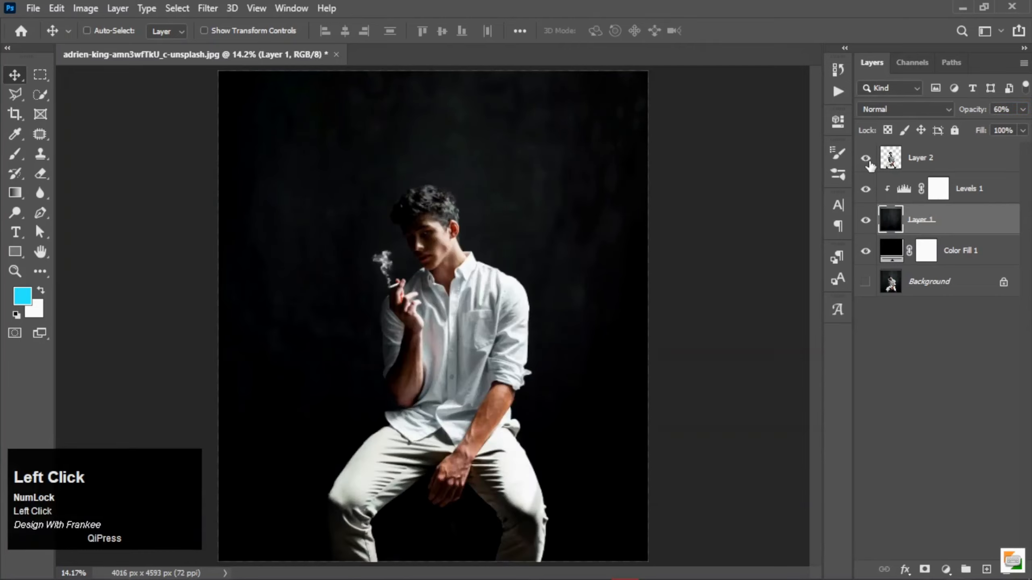
{"action": "left_click", "coordinate": [967, 162]}
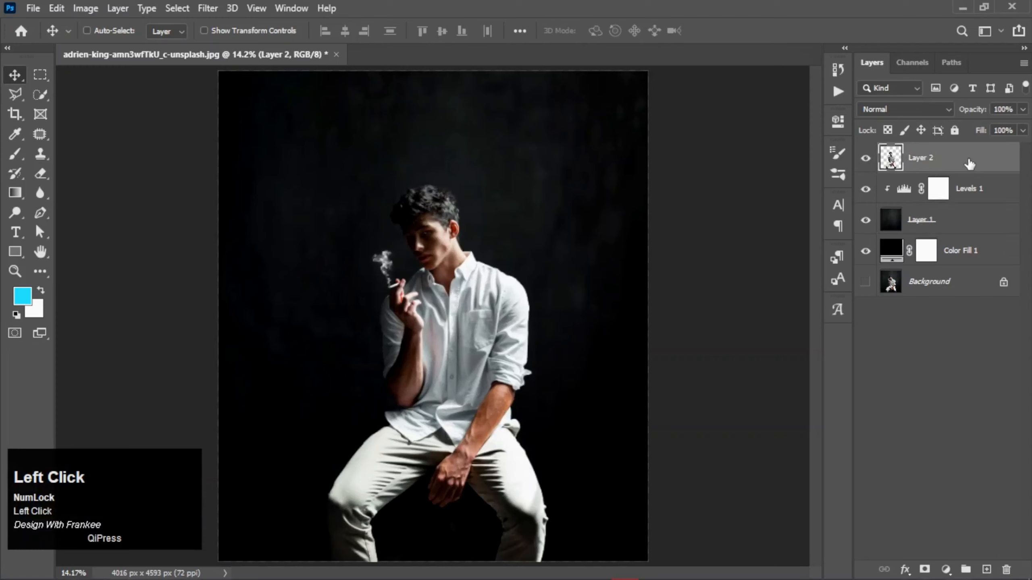
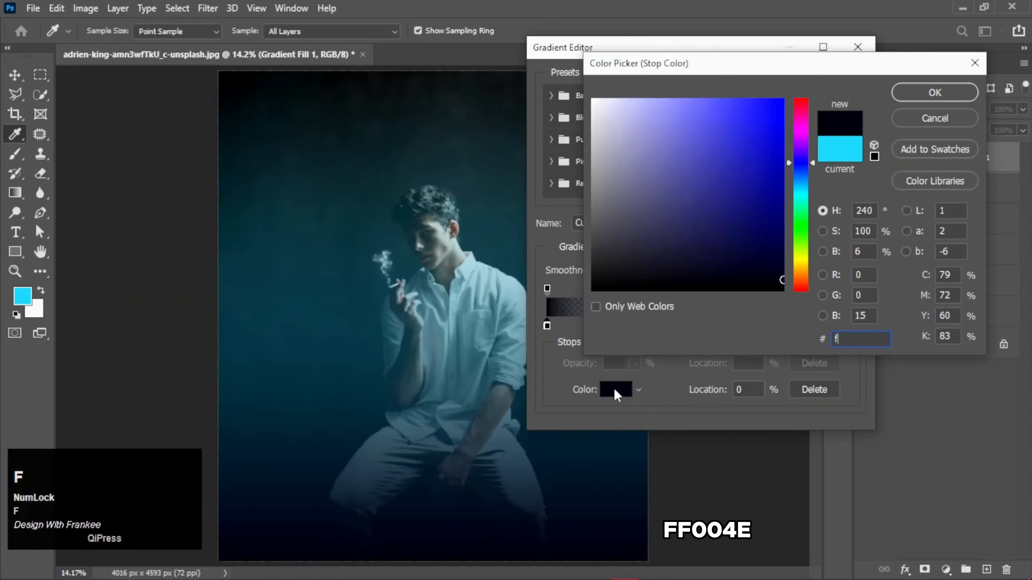
Step: Set the start color stop of the gradient fill, at location 0%, to ff004e
{"action": "type", "text": "00"}
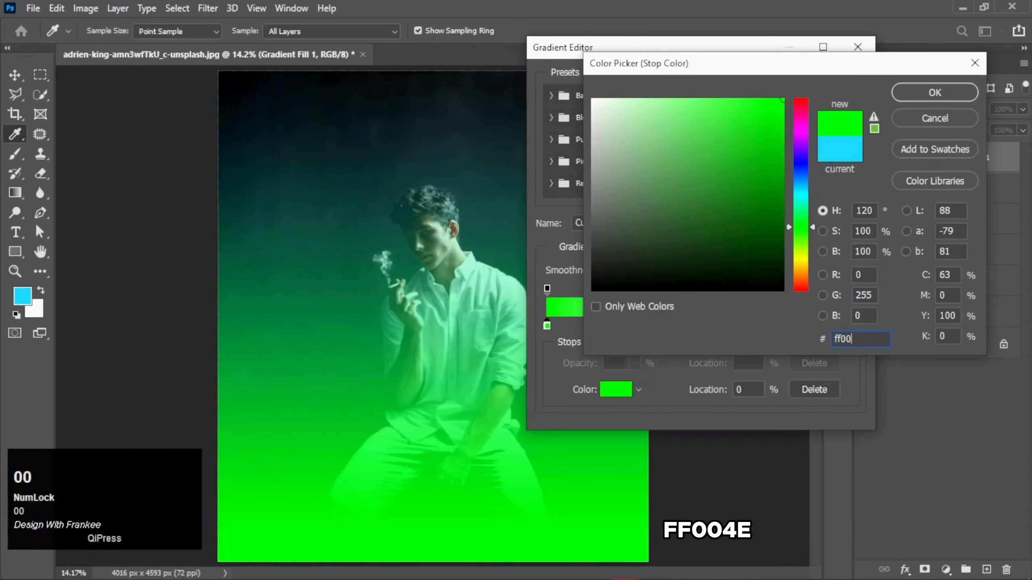
{"action": "type", "text": "4e"}
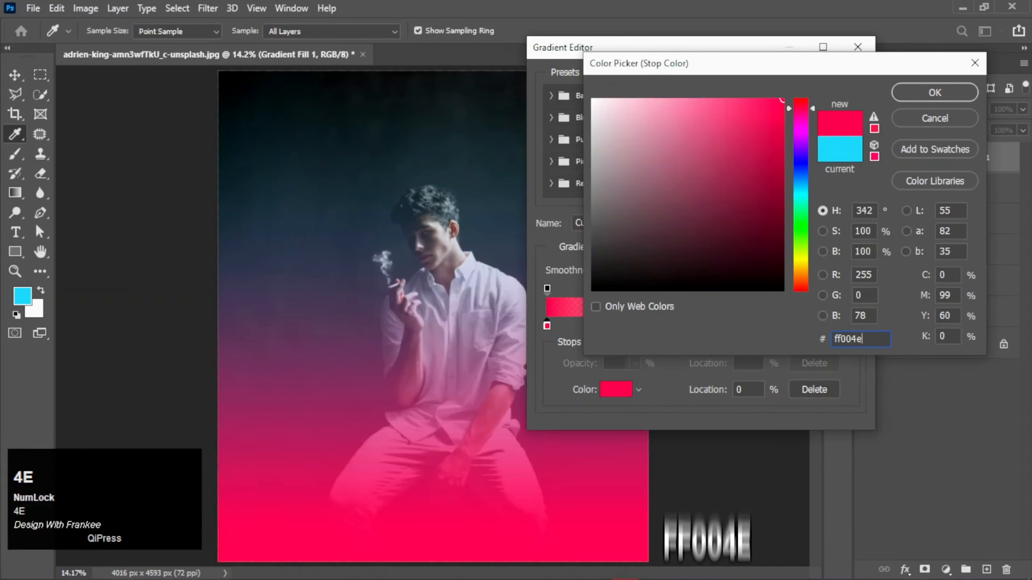
{"action": "left_click", "coordinate": [930, 91]}
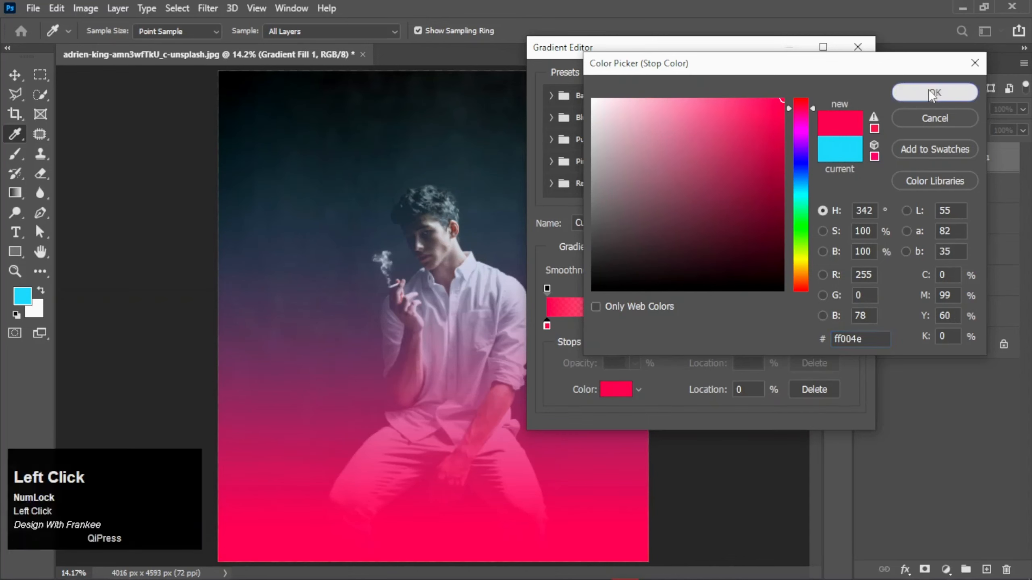
Step: Move the gradient's 0% opacity stop to location 93% and set the end color stop to white (ffffff)
{"action": "left_click_drag", "start_coordinate": [852, 288], "coordinate": [830, 289]}
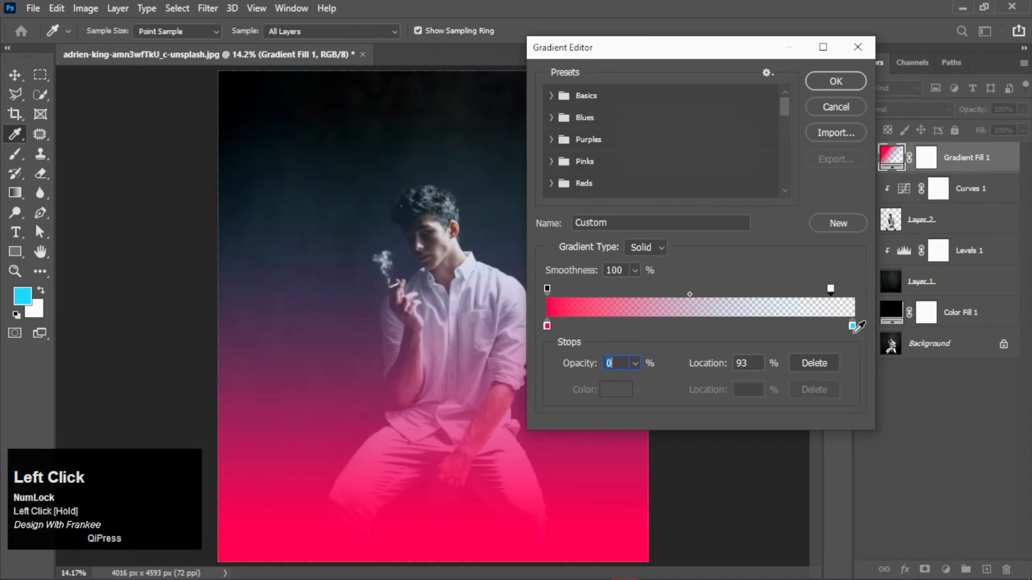
{"action": "left_click", "coordinate": [852, 326]}
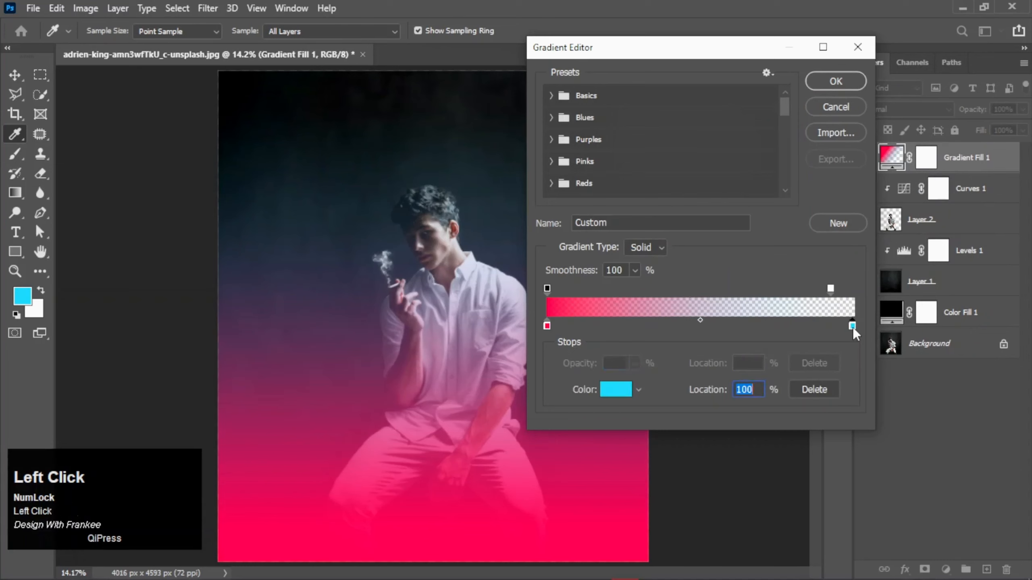
{"action": "left_click", "coordinate": [616, 389]}
{"action": "mouse_move", "coordinate": [675, 266]}
{"action": "left_mouse_down"}
{"action": "mouse_move", "coordinate": [658, 183]}
{"action": "mouse_move", "coordinate": [551, 63]}
{"action": "left_mouse_up"}
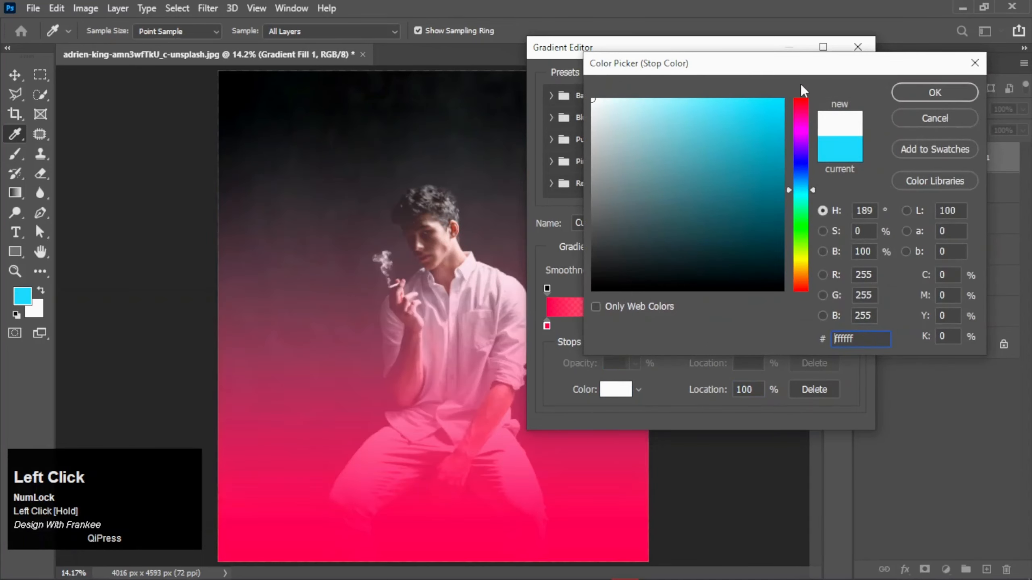
{"action": "left_click", "coordinate": [927, 99]}
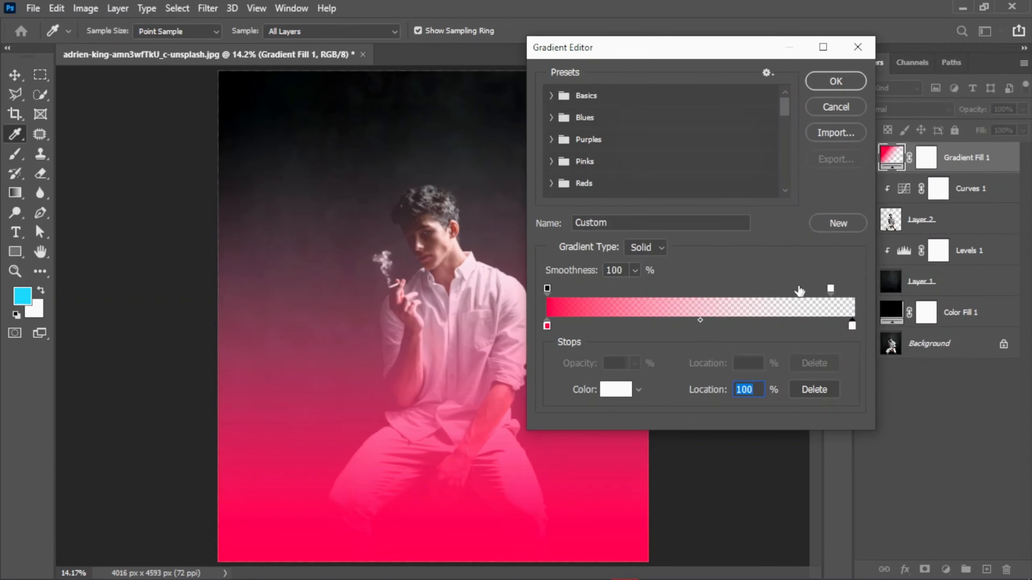
Step: Move the gradient's 0% opacity stop to location 72%, and set the gradient fill's angle to 0° and scale to 35%
{"action": "left_click_drag", "start_coordinate": [831, 292], "coordinate": [773, 292]}
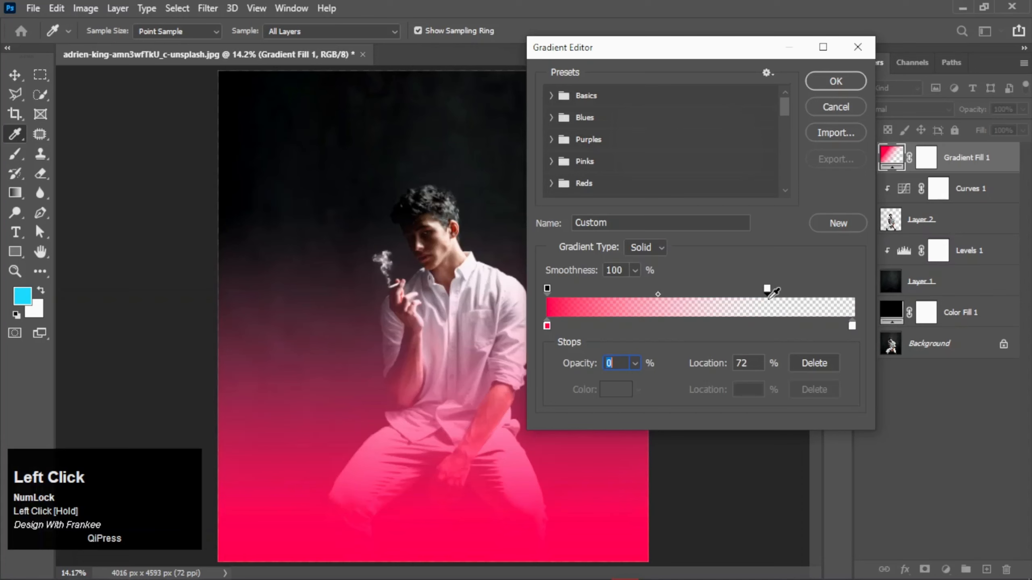
{"action": "left_click", "coordinate": [817, 85]}
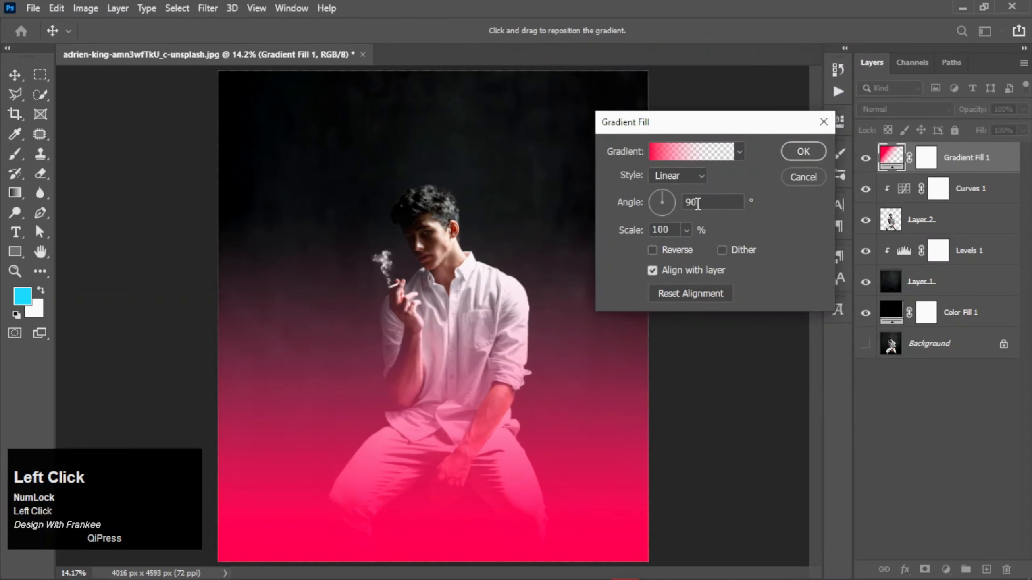
{"action": "left_click_drag", "start_coordinate": [688, 204], "coordinate": [687, 204]}
{"action": "type", "text": "0"}
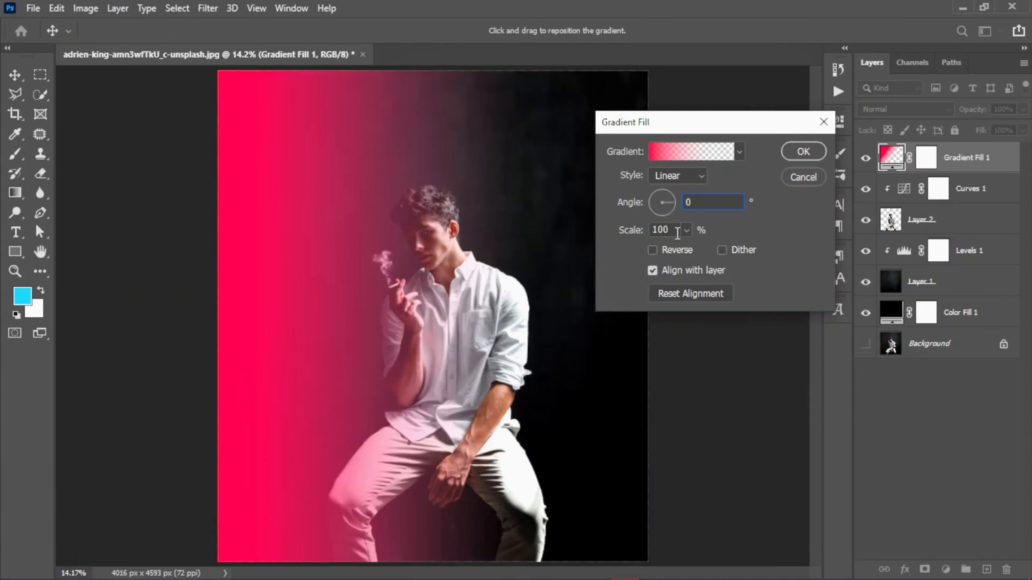
{"action": "left_click", "coordinate": [643, 232]}
{"action": "type", "text": "35"}
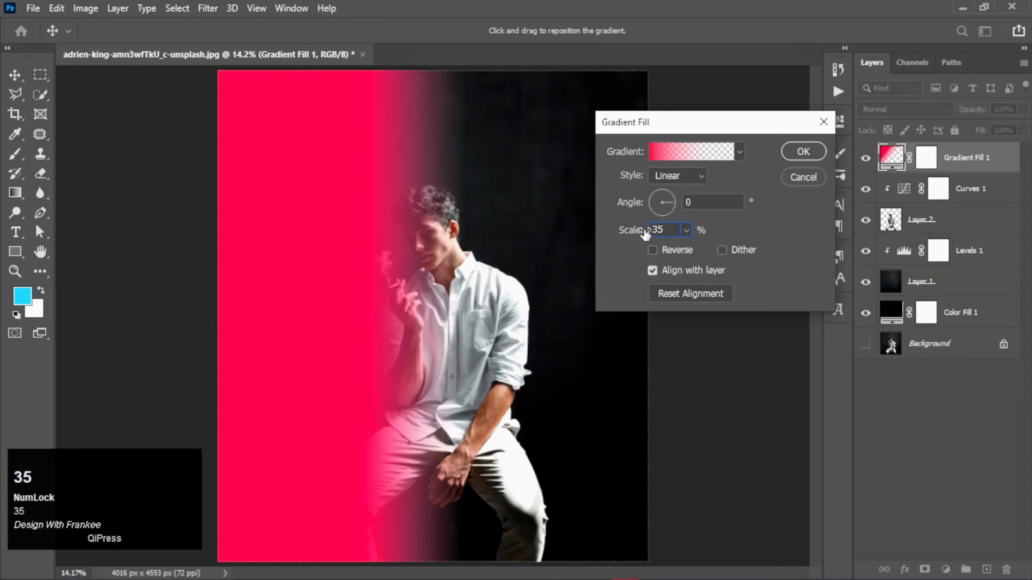
{"action": "key", "text": "Return"}
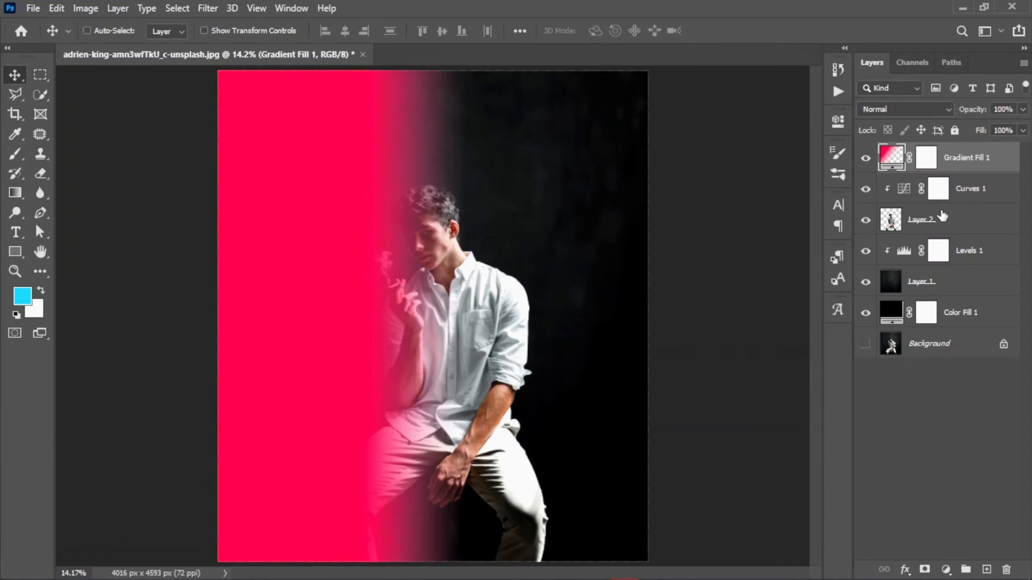
Step: Duplicate the Gradient Fill 1 layer and set the copy's start color stop to 00d8ff
{"action": "key", "text": "ctrl+j"}
{"action": "double_click", "coordinate": [905, 157]}
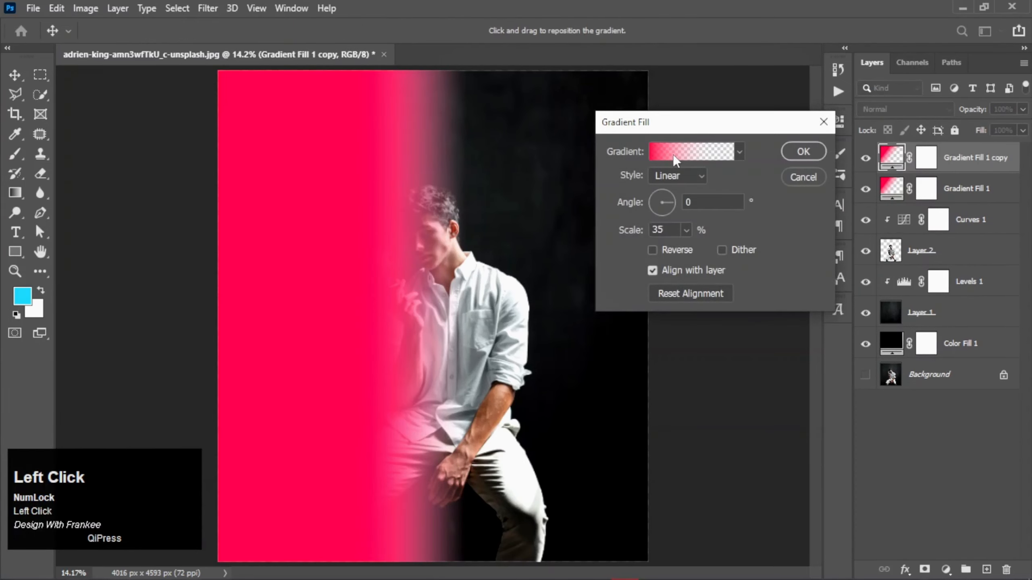
{"action": "left_click", "coordinate": [672, 154]}
{"action": "left_click", "coordinate": [548, 327]}
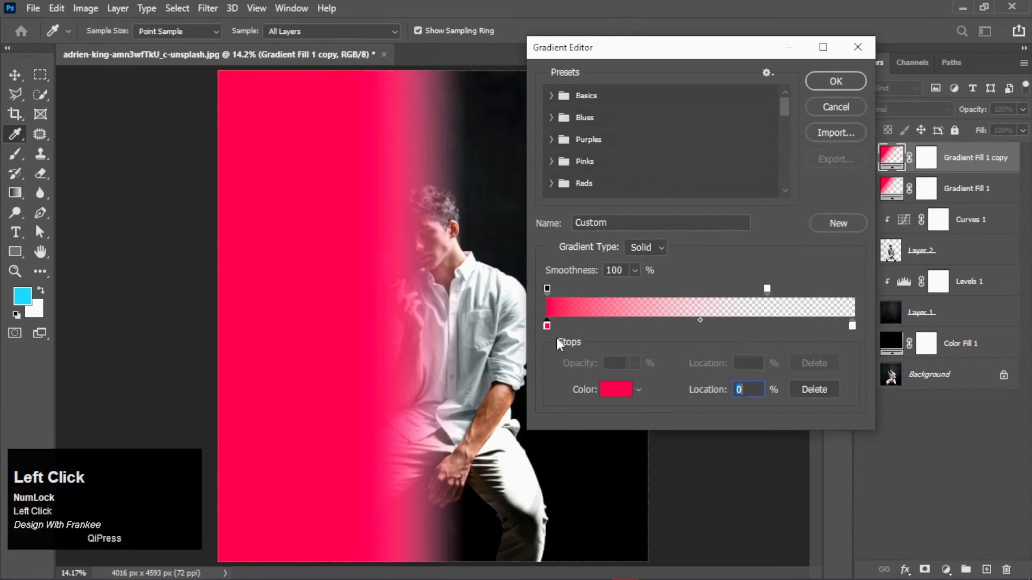
{"action": "left_click", "coordinate": [622, 392]}
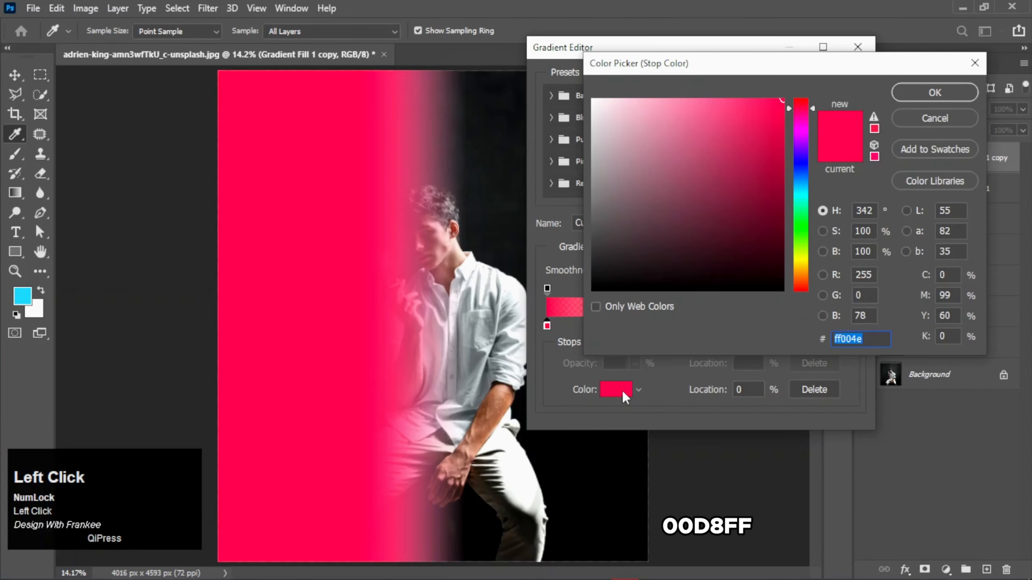
{"action": "type", "text": "00"}
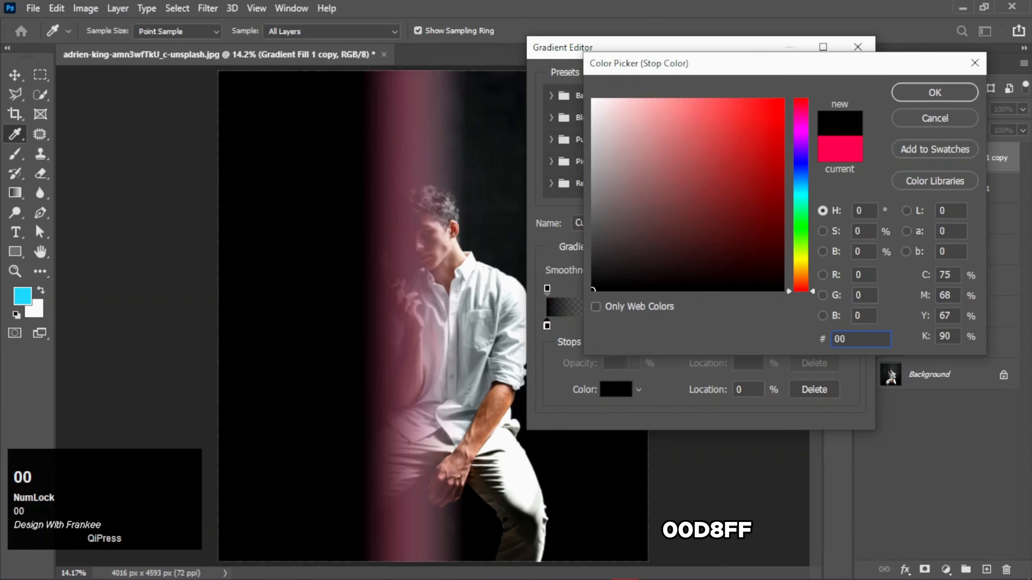
{"action": "type", "text": "d"}
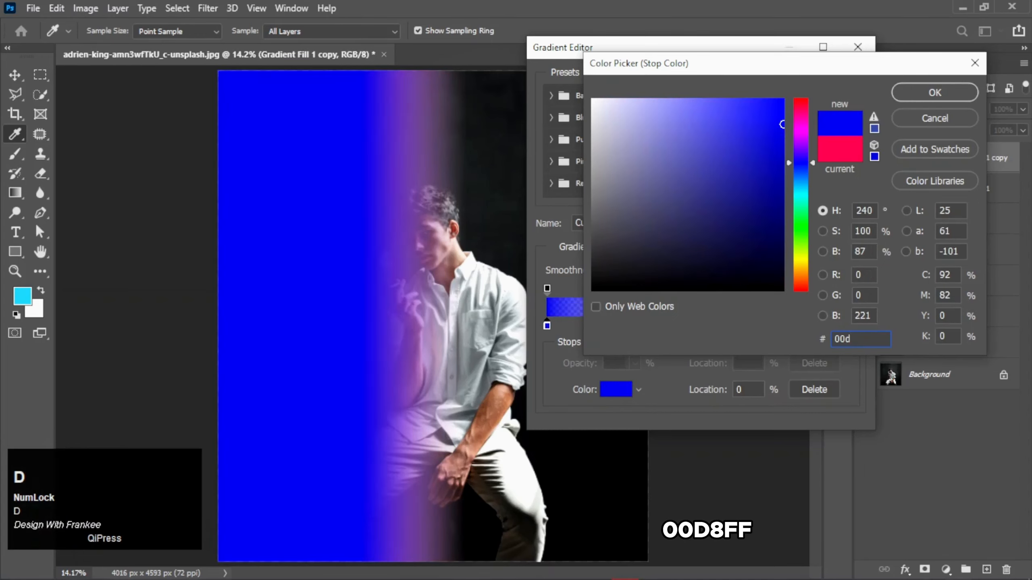
{"action": "type", "text": "8ff"}
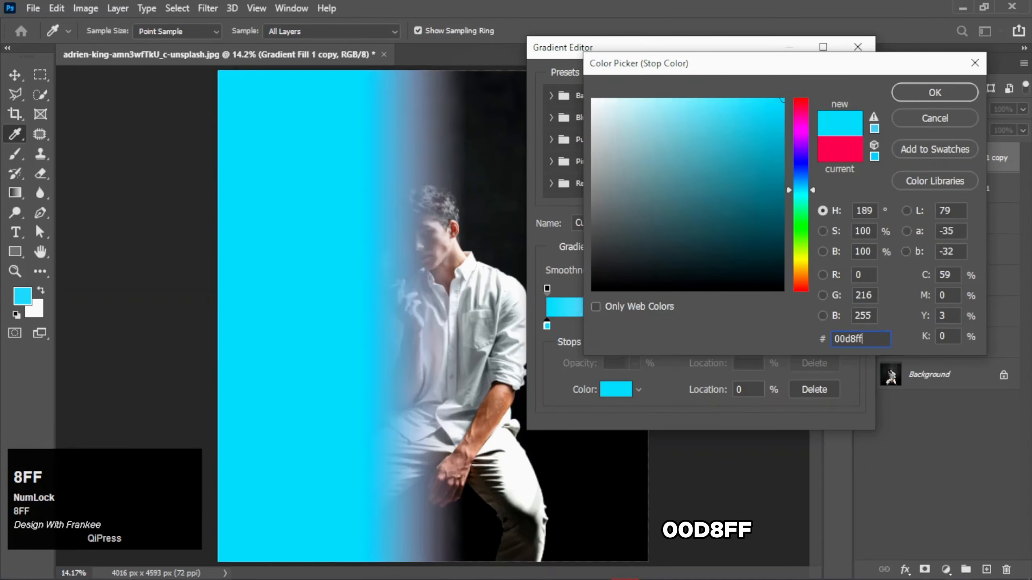
{"action": "key", "text": "Return"}
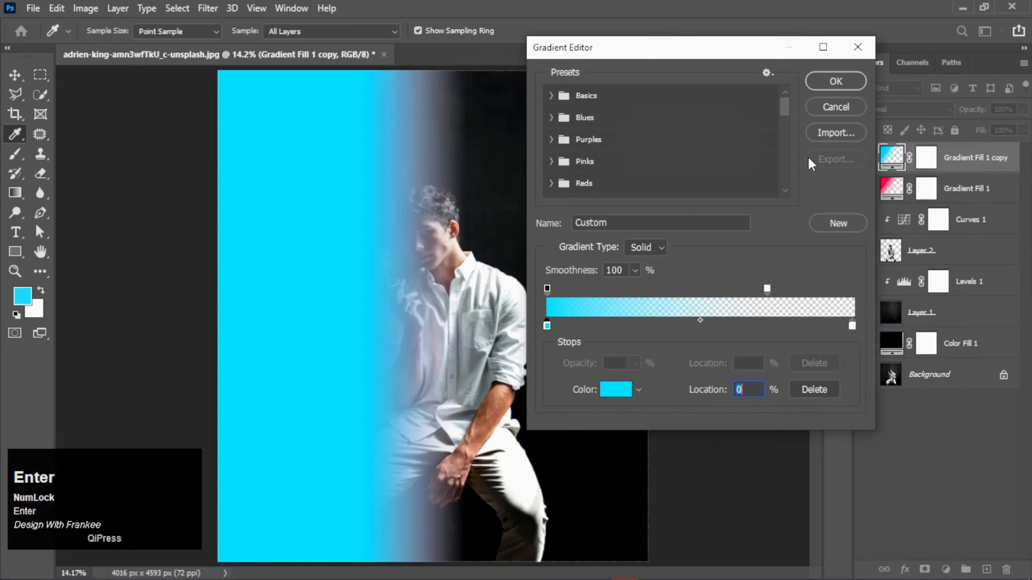
{"action": "left_click", "coordinate": [832, 80]}
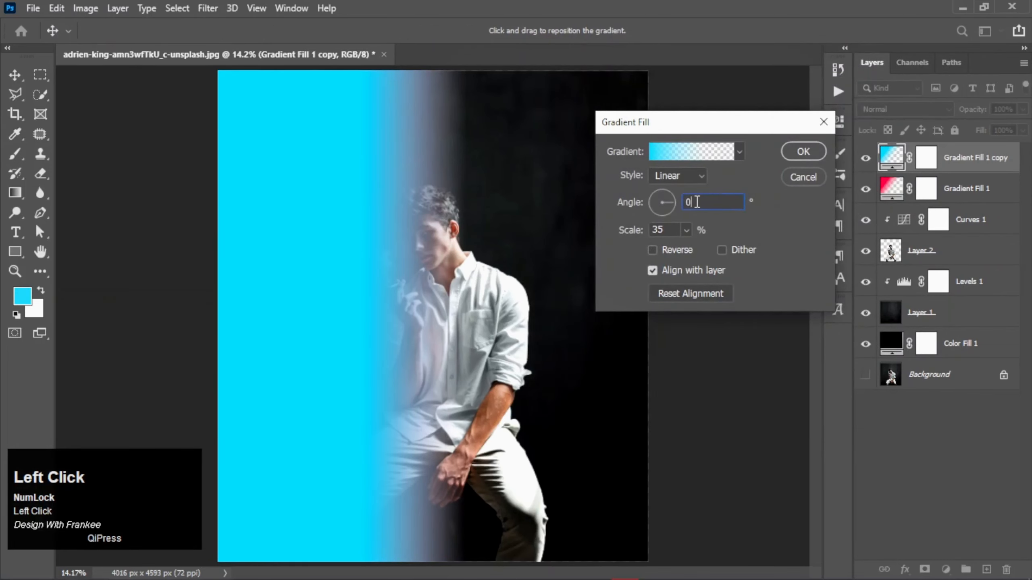
Step: Set the cyan gradient fill's angle to 180° and apply it
{"action": "left_click_drag", "start_coordinate": [696, 202], "coordinate": [685, 202]}
{"action": "type", "text": "1"}
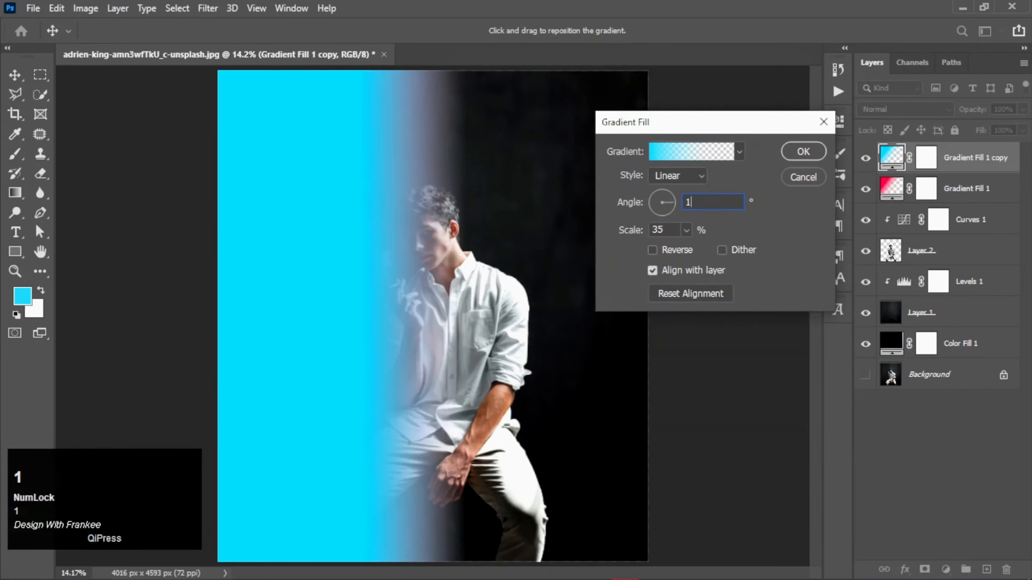
{"action": "type", "text": "80"}
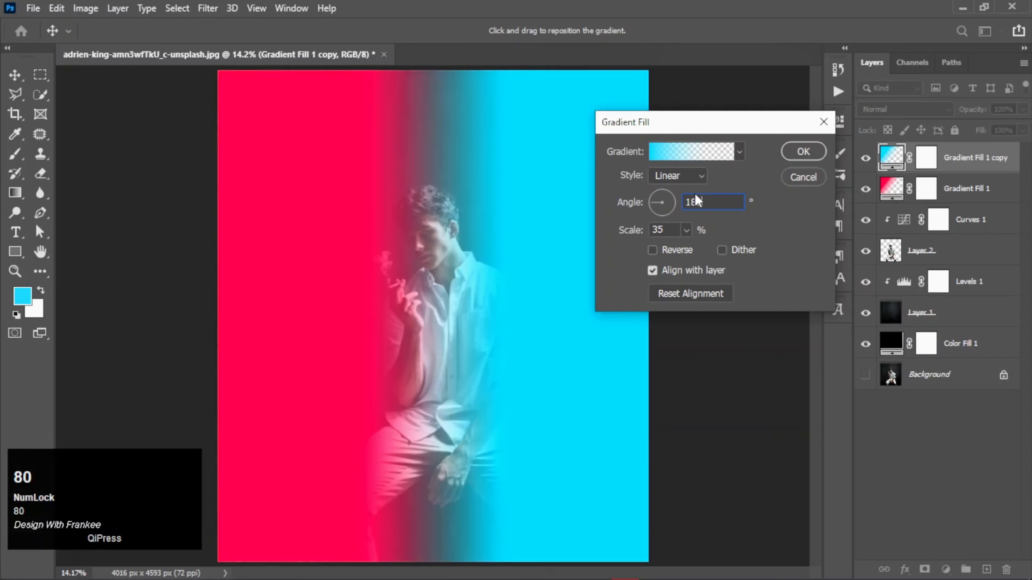
{"action": "left_click", "coordinate": [803, 151]}
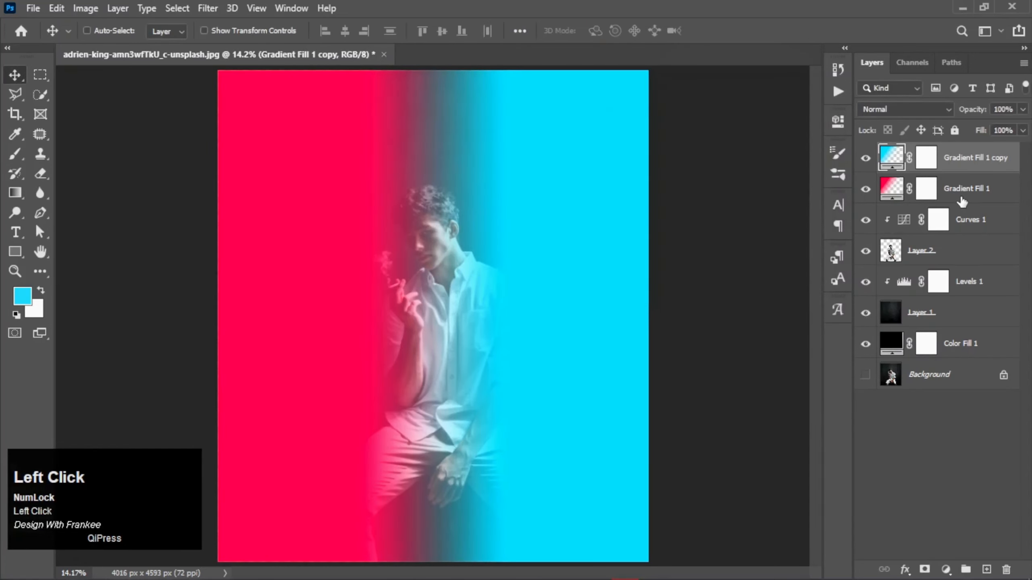
Step: Set the blend mode of both gradient fill layers to Color, then deselect the layers
{"action": "left_click", "coordinate": [963, 197], "text": "shift"}
{"action": "left_click", "coordinate": [919, 109]}
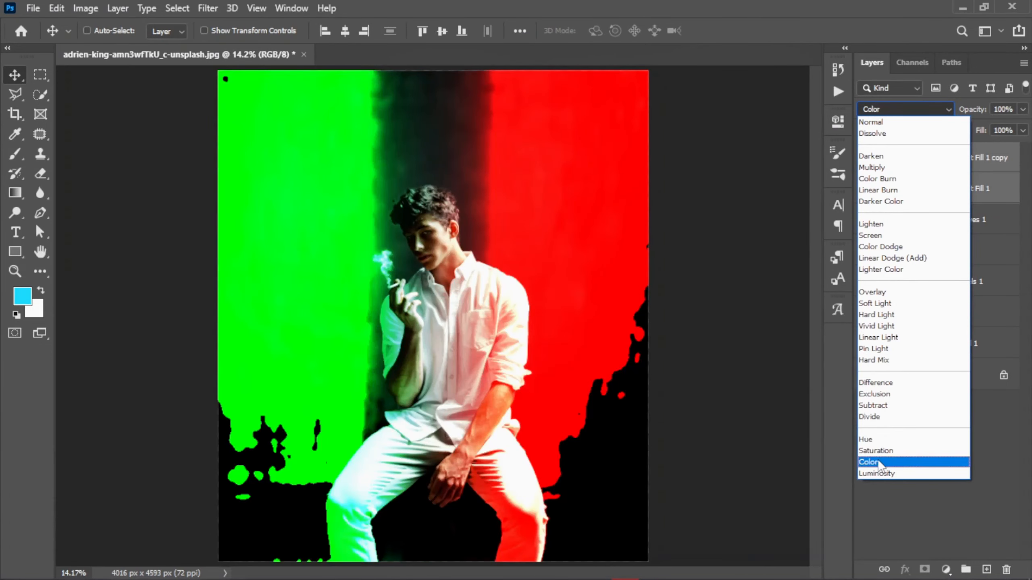
{"action": "left_click", "coordinate": [877, 462]}
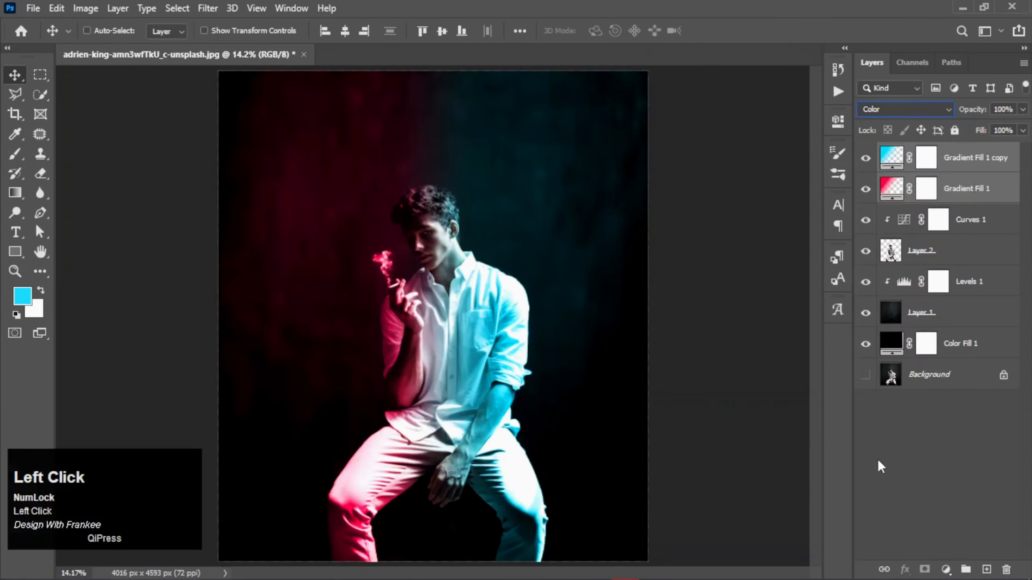
{"action": "left_click", "coordinate": [905, 442]}
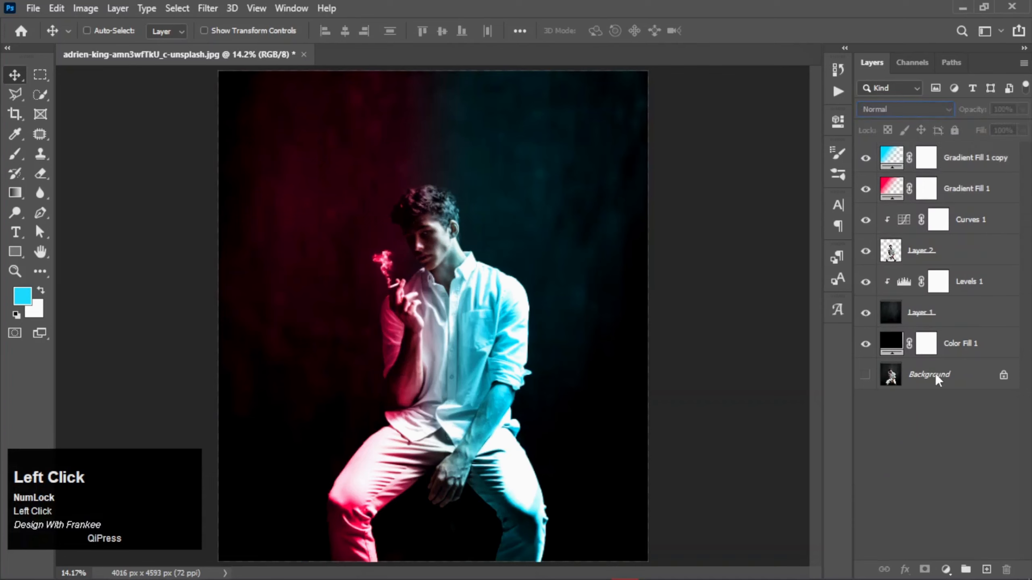
Step: Add a Curves adjustment layer above Gradient Fill 1 copy, raising the midtones slightly and pulling the white point inward
{"action": "left_click", "coordinate": [950, 164]}
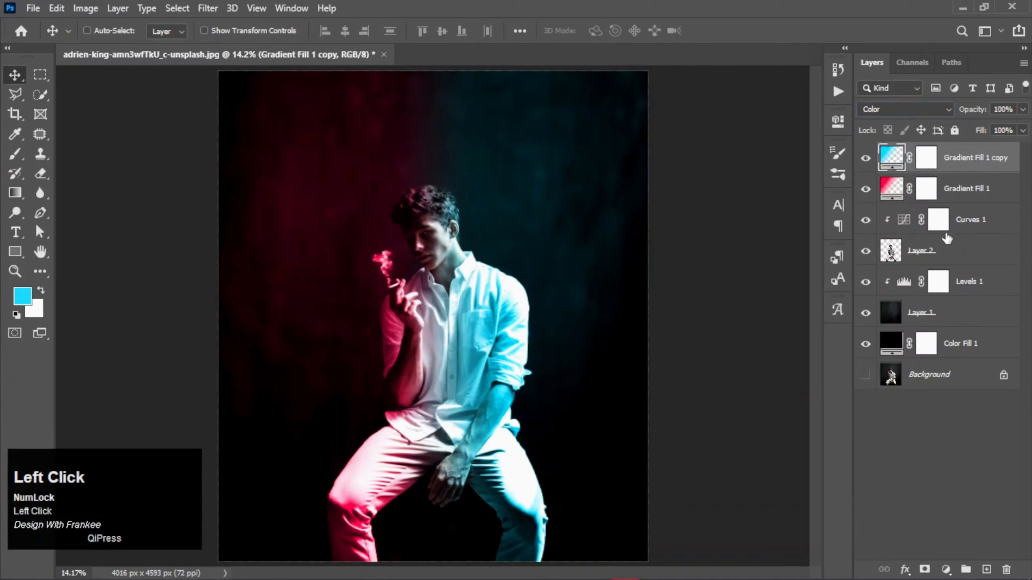
{"action": "left_click", "coordinate": [946, 570]}
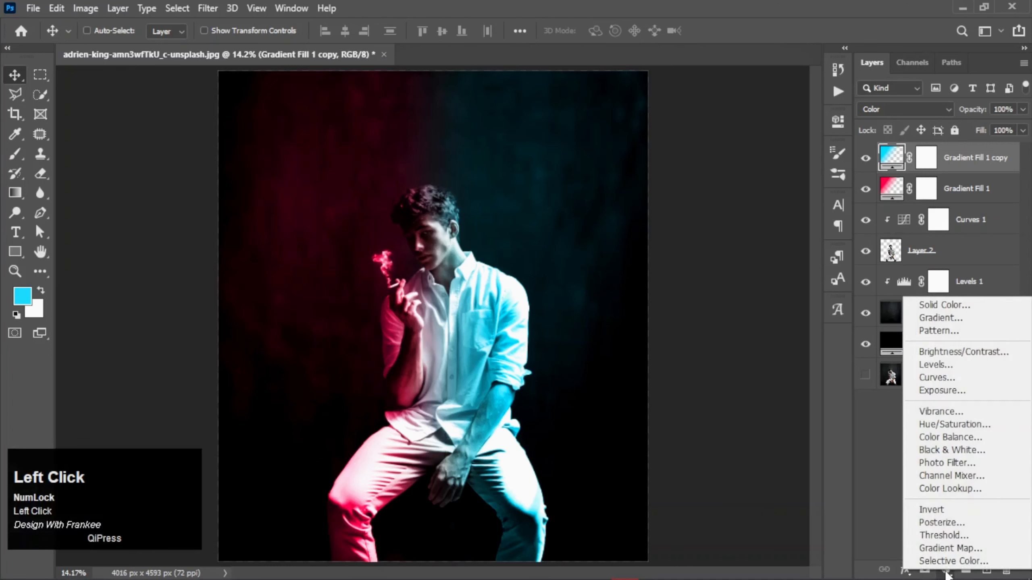
{"action": "left_click", "coordinate": [952, 379]}
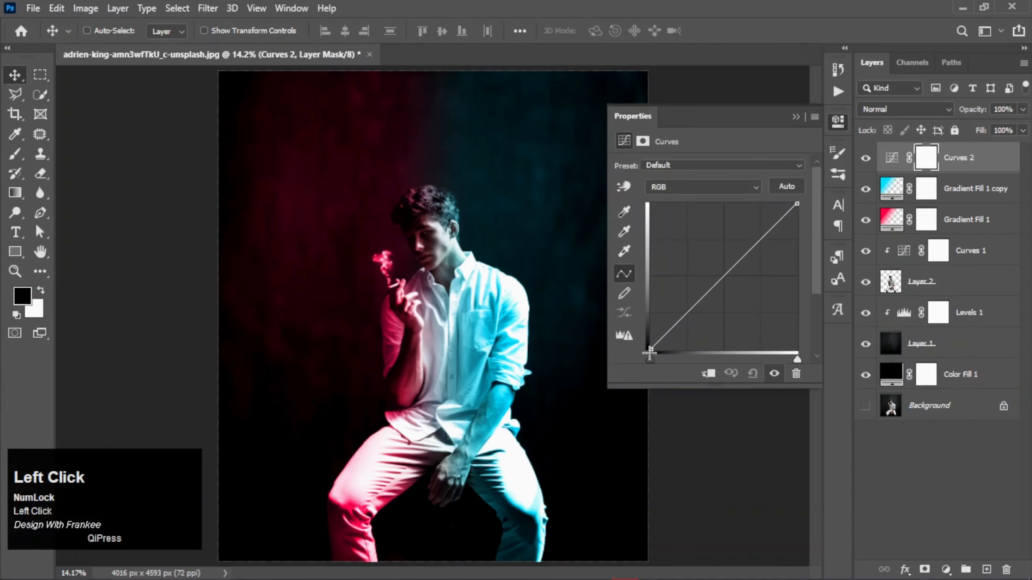
{"action": "left_click", "coordinate": [723, 273]}
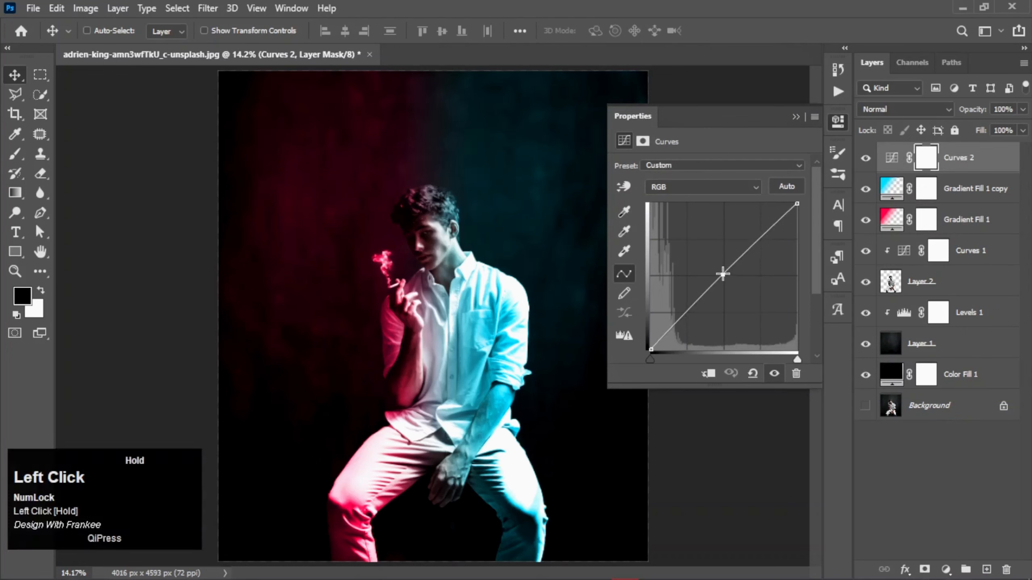
{"action": "left_click_drag", "start_coordinate": [723, 273], "coordinate": [721, 266]}
{"action": "left_click_drag", "start_coordinate": [798, 205], "coordinate": [789, 203]}
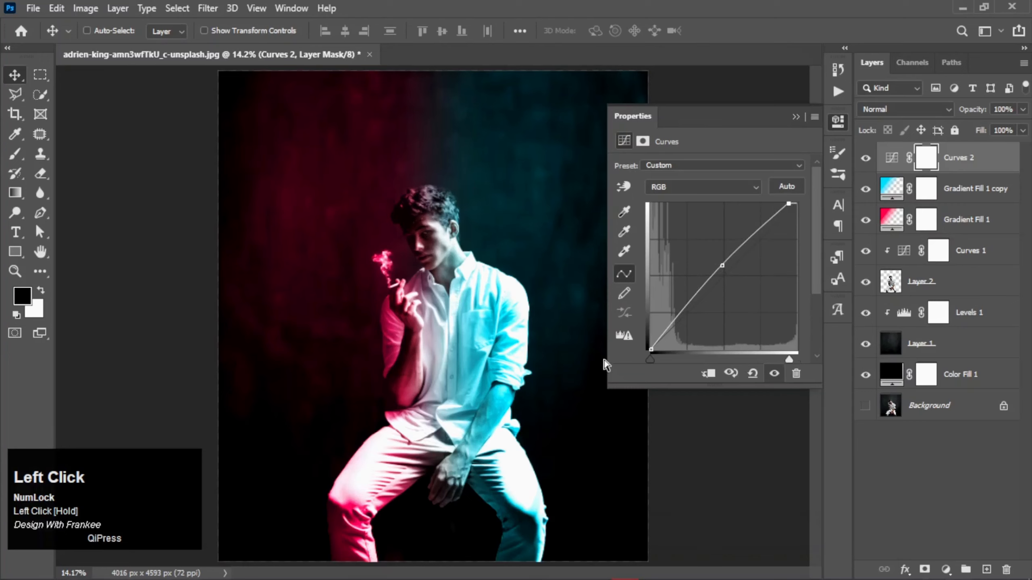
{"action": "left_click_drag", "start_coordinate": [649, 349], "coordinate": [651, 359]}
{"action": "left_click", "coordinate": [797, 119]}
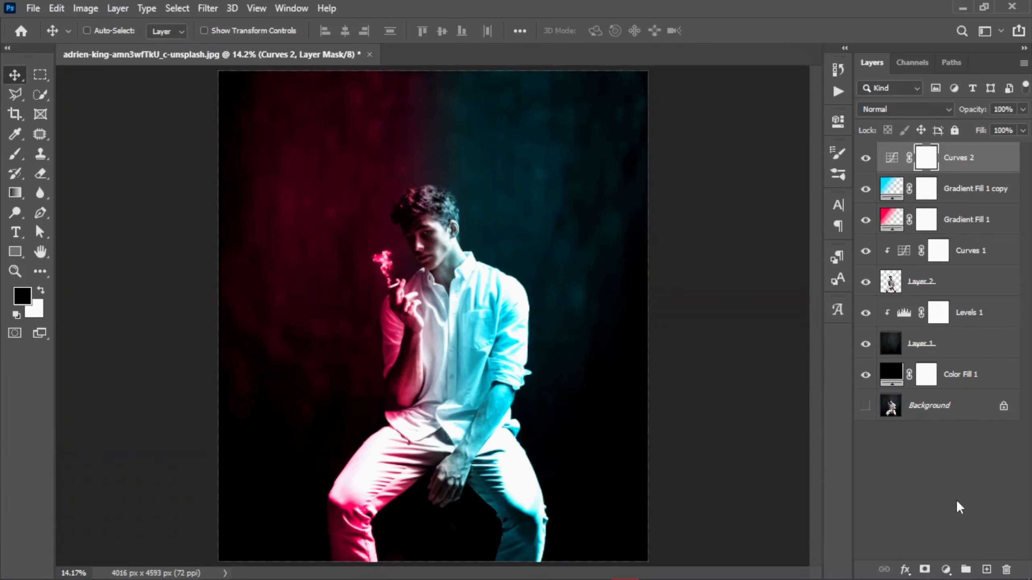
Step: Create a new empty layer above the Curves adjustment and choose a soft round brush for painting
{"action": "left_click", "coordinate": [985, 569]}
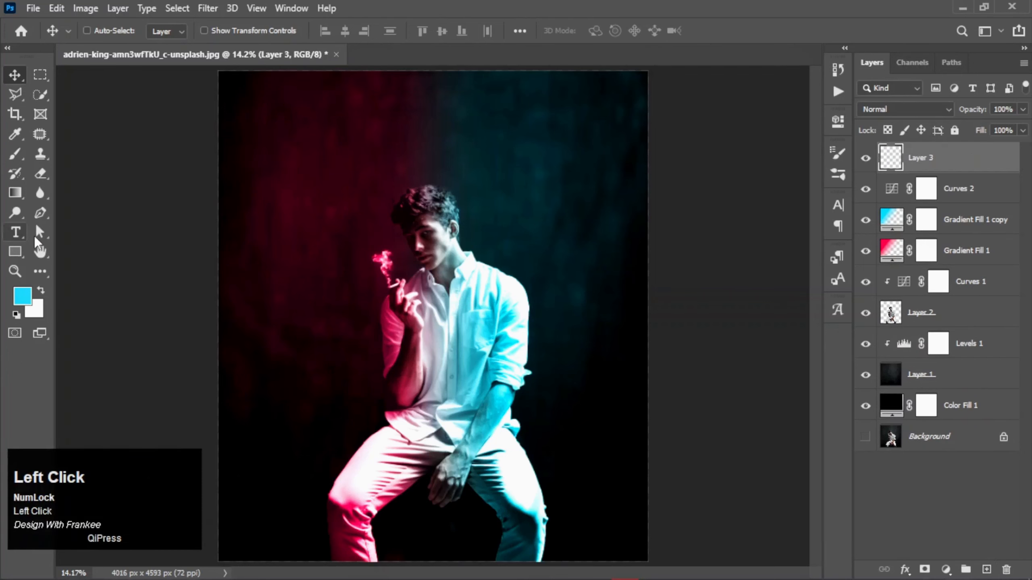
{"action": "right_click", "coordinate": [14, 154]}
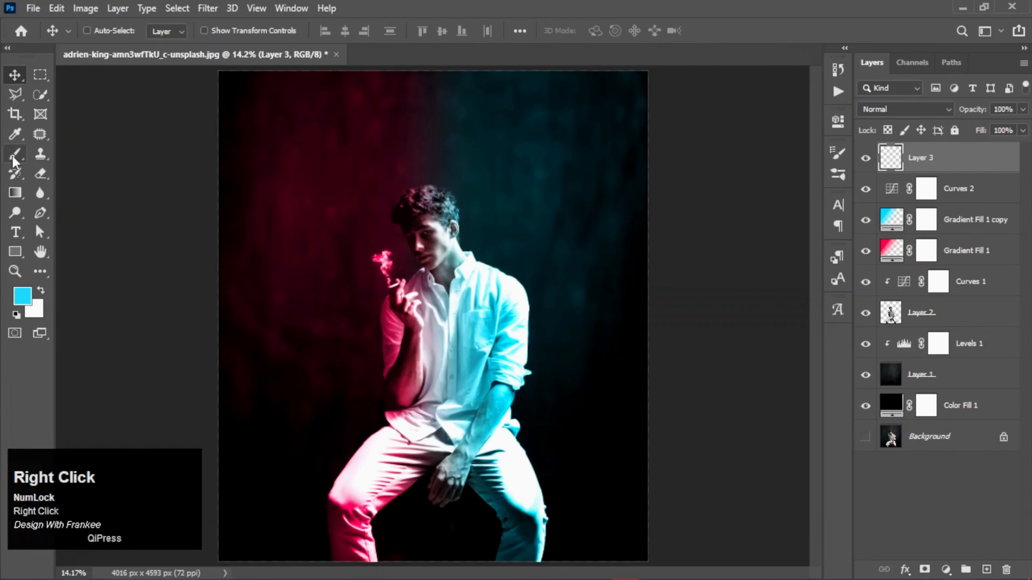
{"action": "left_click", "coordinate": [77, 153]}
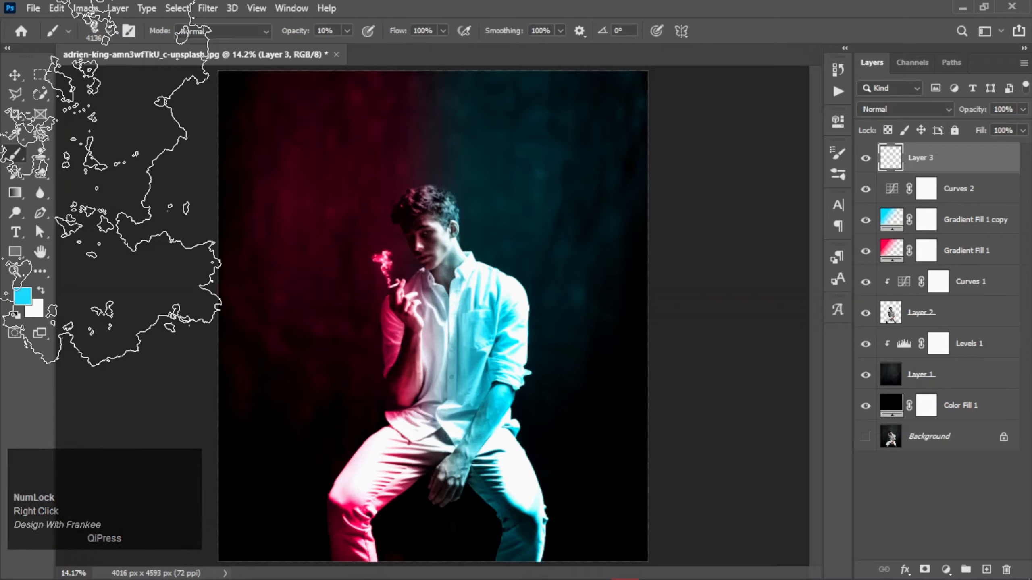
{"action": "right_click", "coordinate": [617, 235]}
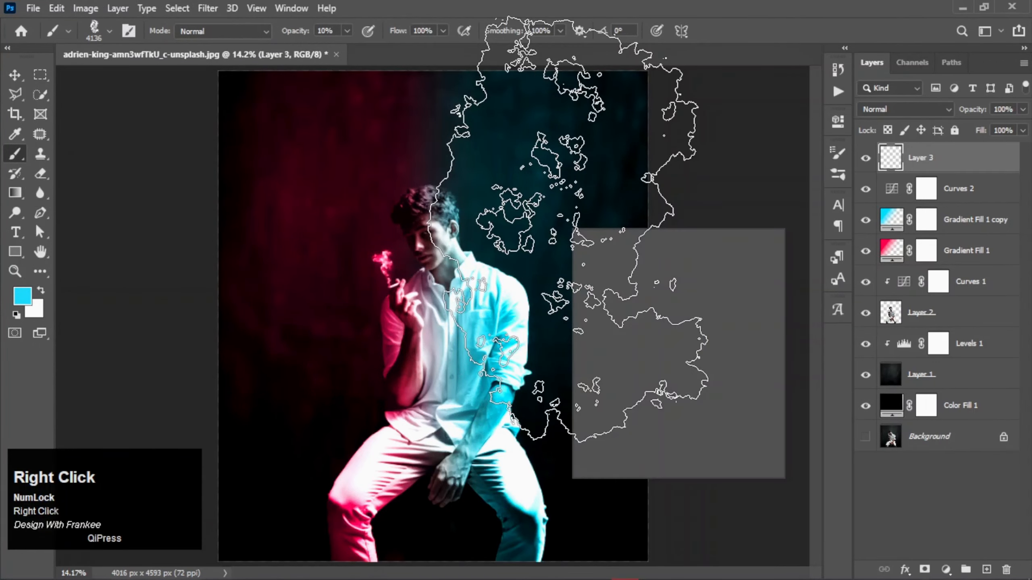
{"action": "left_click", "coordinate": [649, 337]}
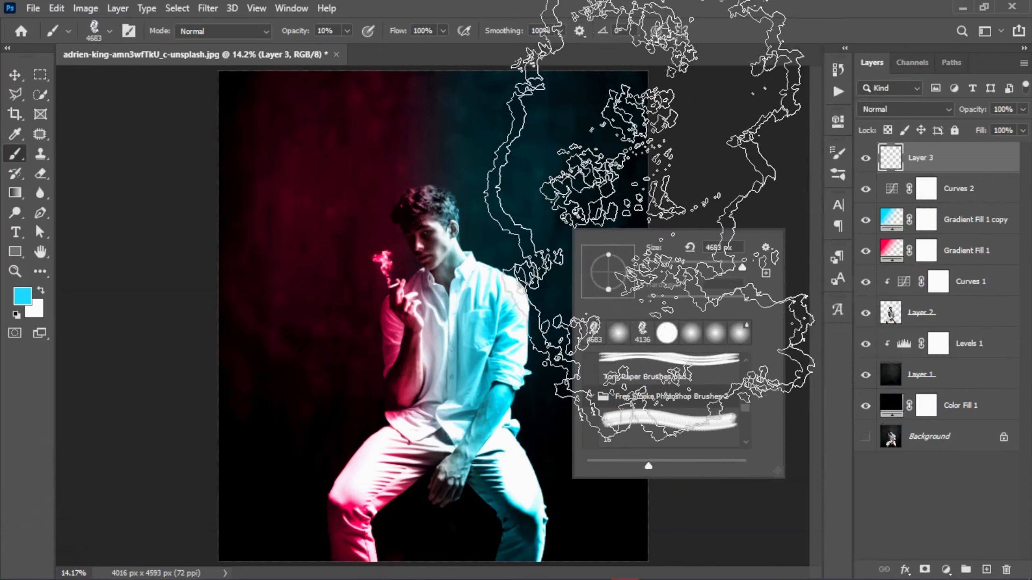
{"action": "left_click", "coordinate": [618, 334]}
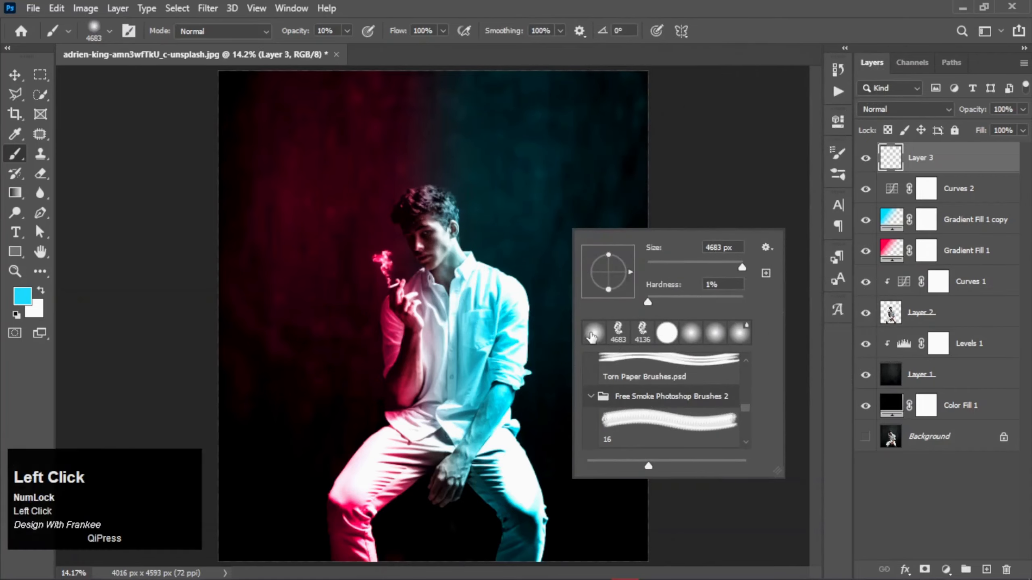
{"action": "mouse_move", "coordinate": [743, 400]}
{"action": "left_mouse_down"}
{"action": "mouse_move", "coordinate": [744, 344]}
{"action": "mouse_move", "coordinate": [690, 388]}
{"action": "left_mouse_up"}
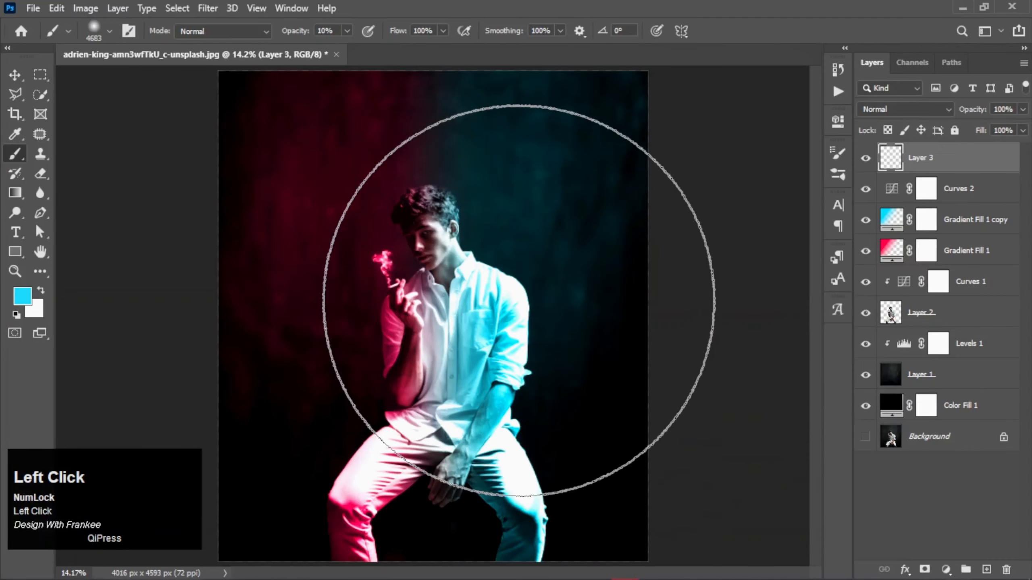
Step: Resize the soft brush to about 2115 px with 0% hardness and set its opacity to 100%
{"action": "right_click", "coordinate": [519, 299], "text": "alt"}
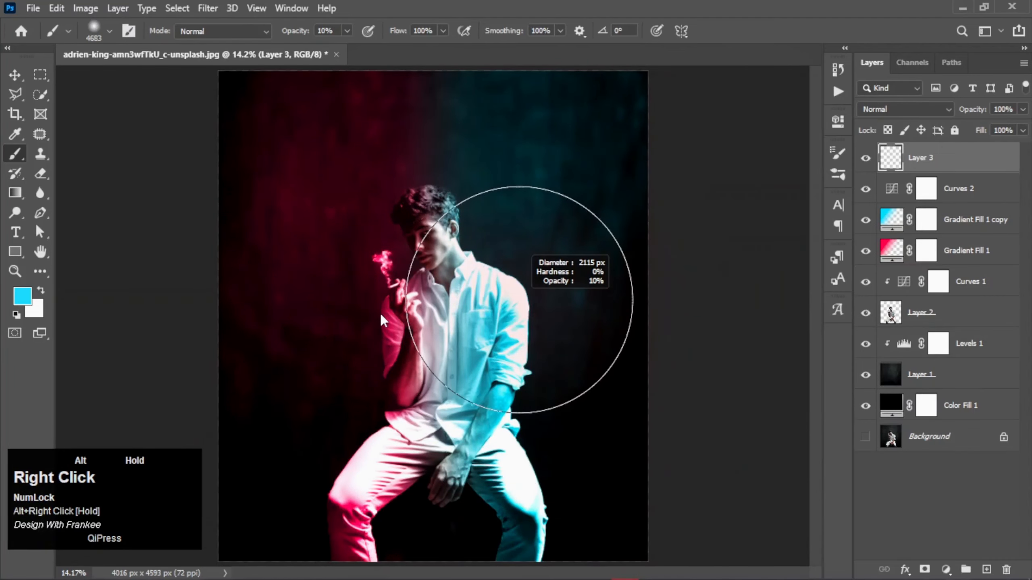
{"action": "left_click", "coordinate": [348, 32]}
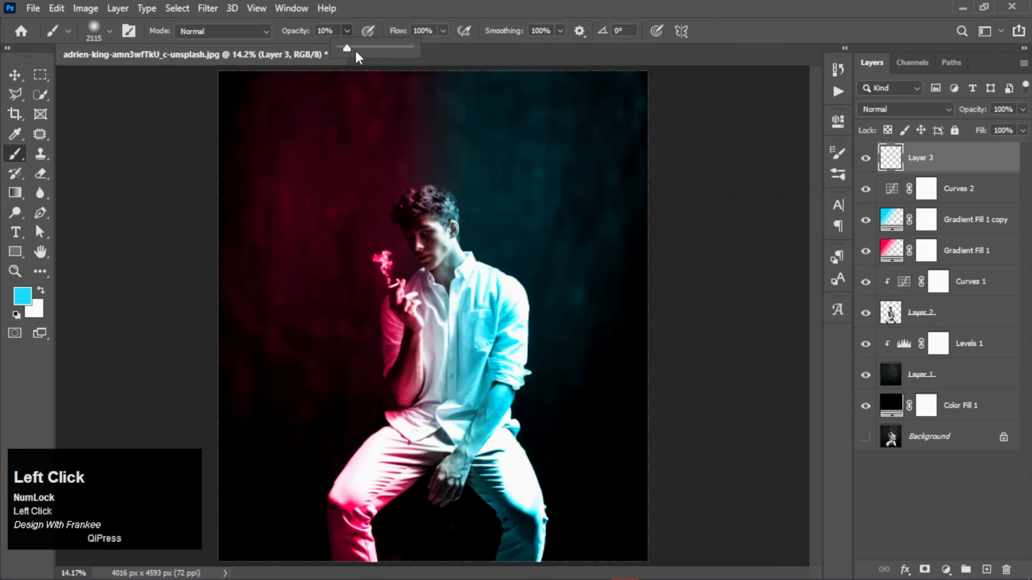
{"action": "left_click_drag", "start_coordinate": [348, 49], "coordinate": [439, 59]}
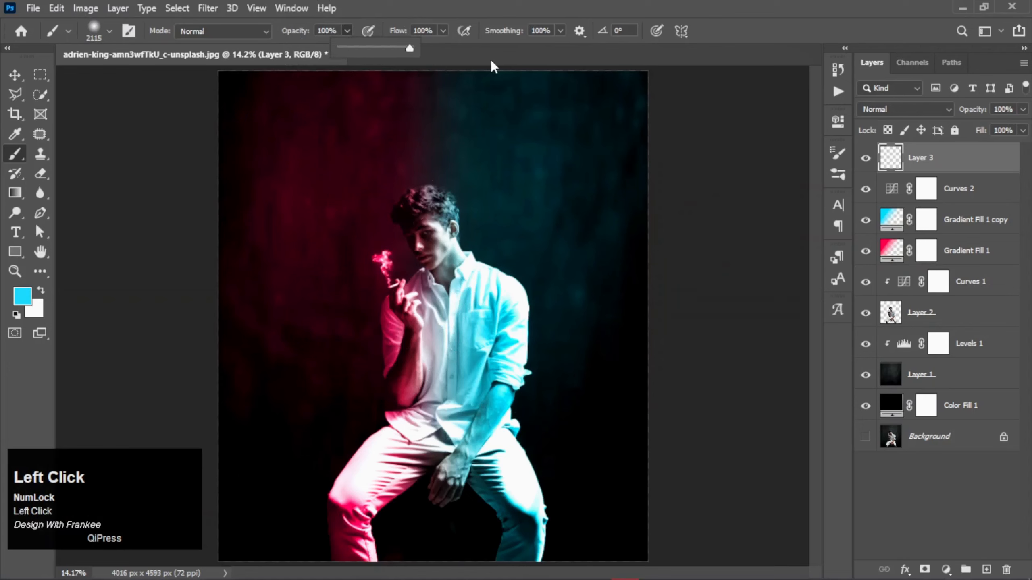
Step: Set the foreground color to hex 00d8ff
{"action": "left_click", "coordinate": [25, 301]}
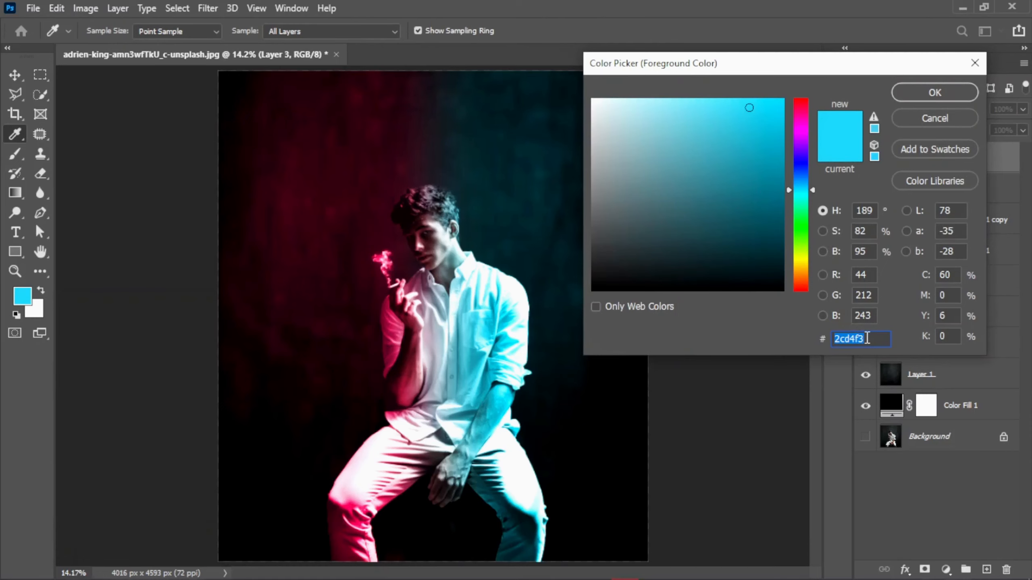
{"action": "type", "text": "00"}
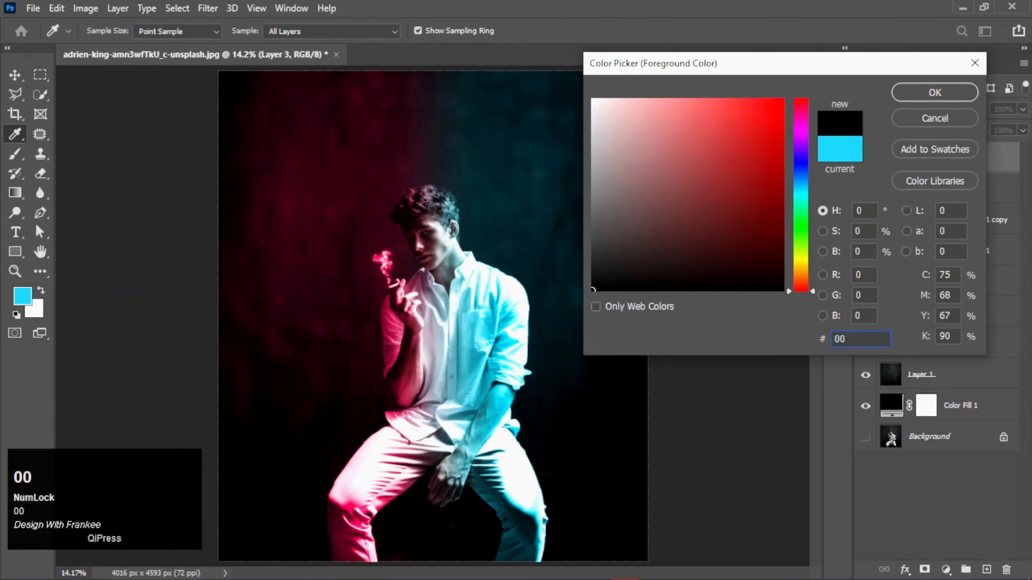
{"action": "type", "text": "d"}
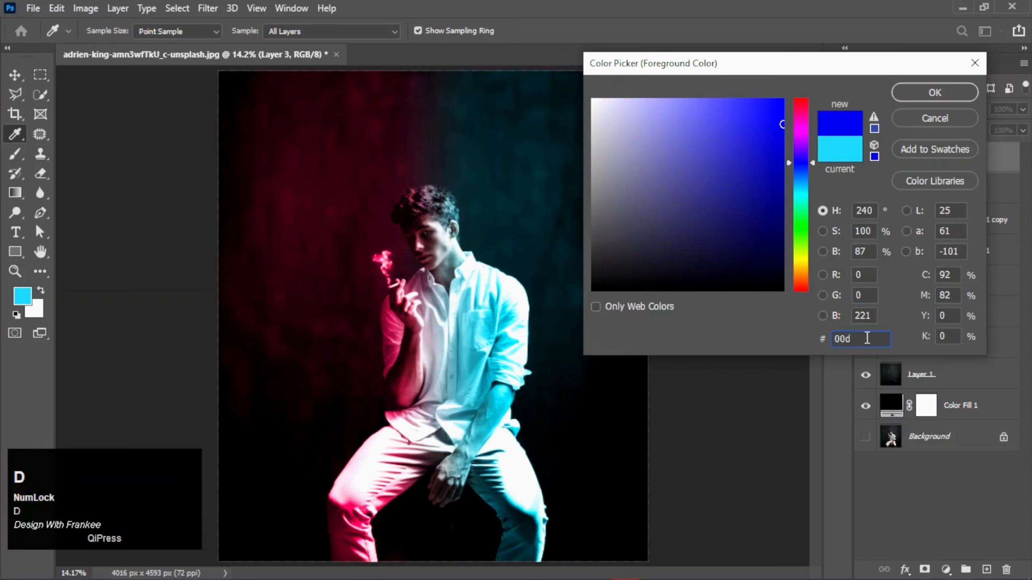
{"action": "type", "text": "8ff"}
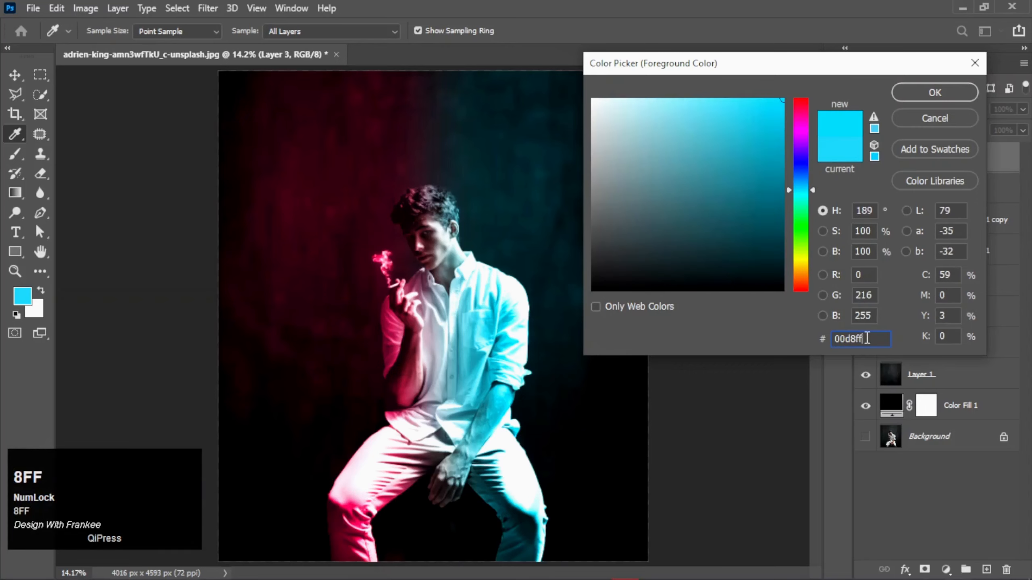
{"action": "key", "text": "Return"}
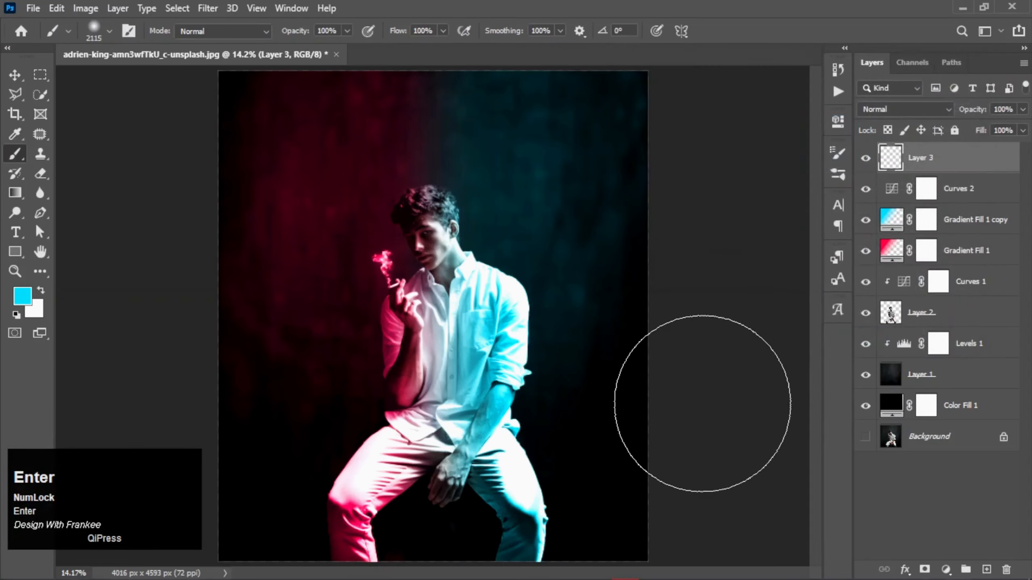
Step: Resize the soft round brush to about 1960 px and paint a single cyan dab beside the man's shoulder on Layer 3
{"action": "right_click", "coordinate": [587, 298]}
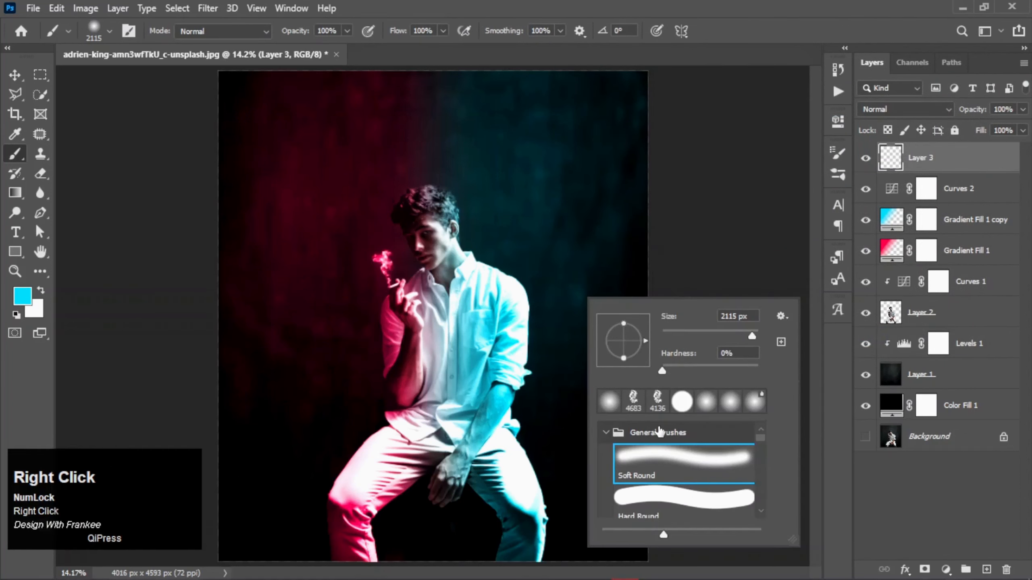
{"action": "left_click", "coordinate": [669, 453]}
{"action": "right_click", "coordinate": [601, 324], "text": "alt"}
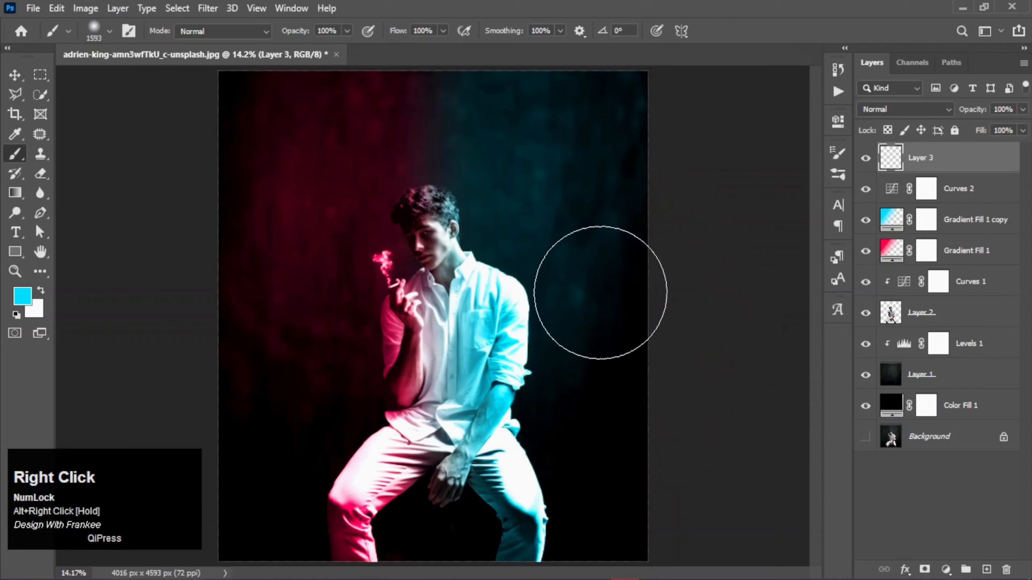
{"action": "right_click", "coordinate": [600, 308], "text": "alt"}
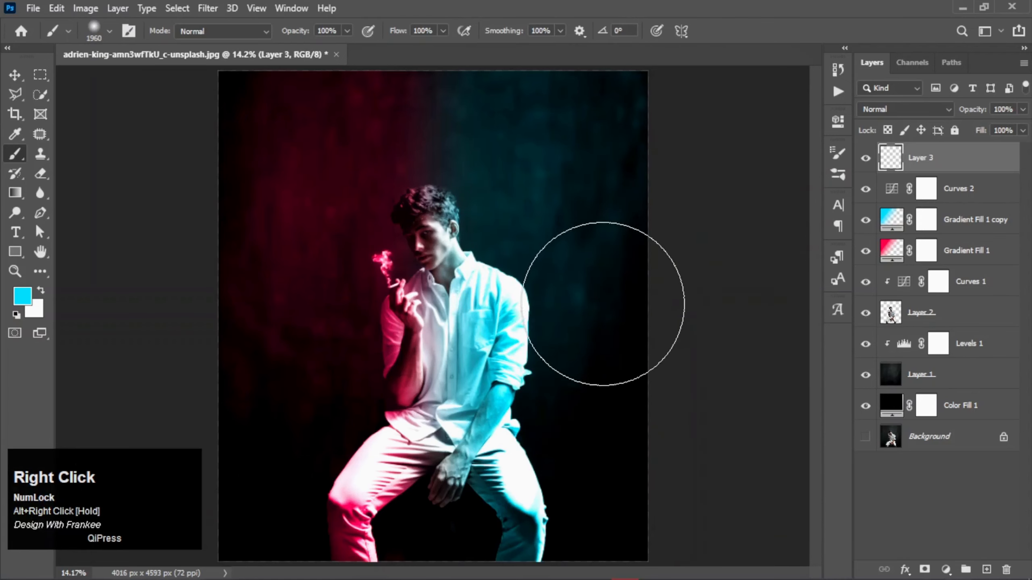
{"action": "left_click", "coordinate": [600, 303]}
Step: Scale the cyan glow to about 184% and move it to the right edge of the canvas
{"action": "key", "text": "ctrl+t"}
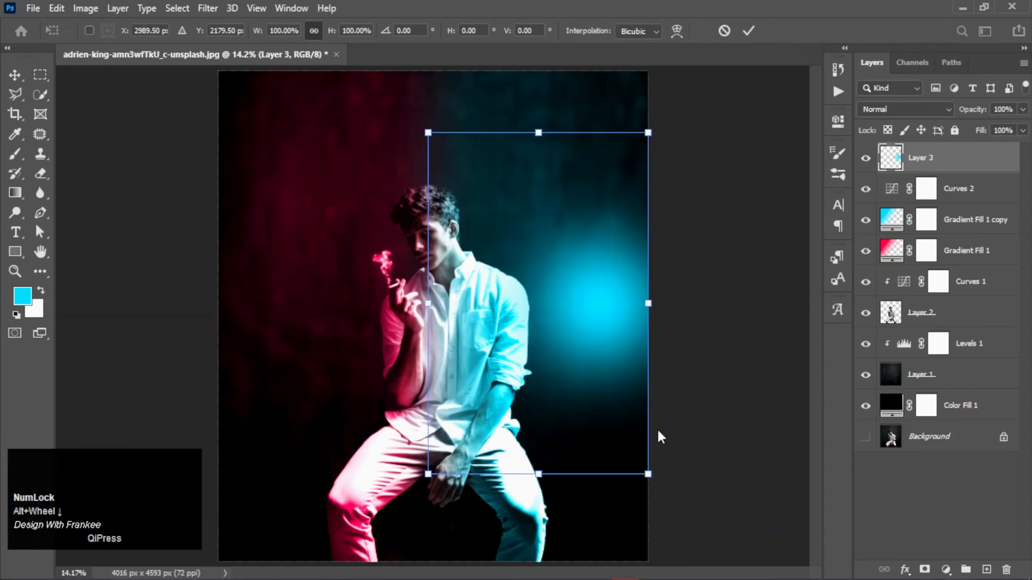
{"action": "left_click", "coordinate": [648, 474]}
{"action": "left_click_drag", "start_coordinate": [647, 475], "coordinate": [786, 576]}
{"action": "left_click_drag", "start_coordinate": [617, 357], "coordinate": [624, 335]}
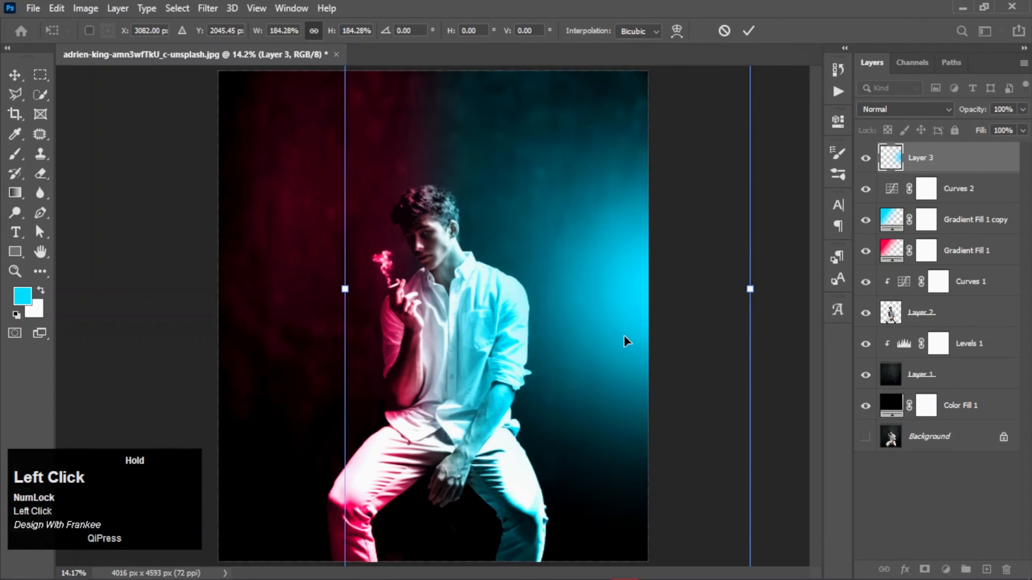
{"action": "double_click", "coordinate": [623, 335]}
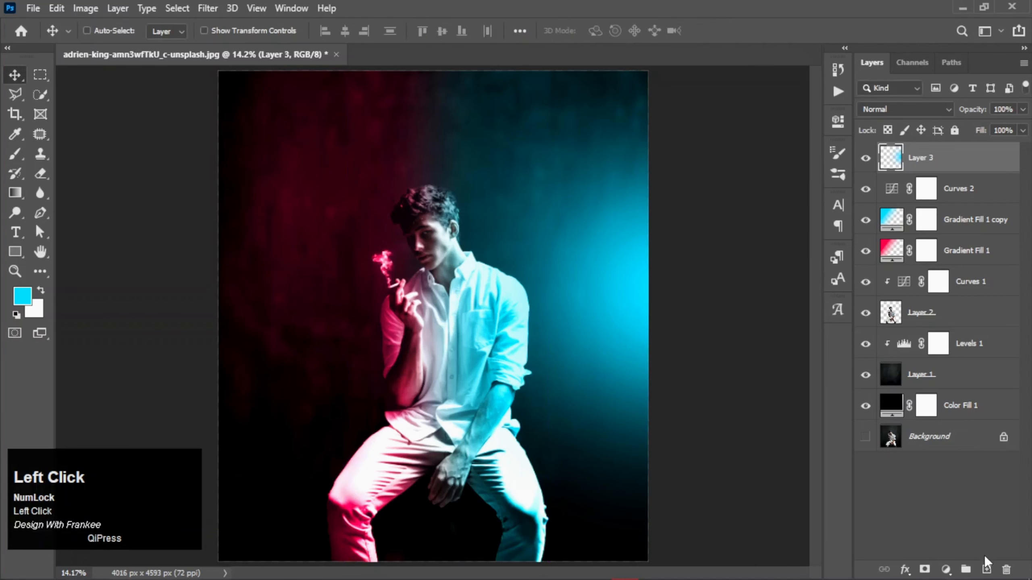
Step: Create a new layer above Layer 3 and set the foreground color to hex ff1d62
{"action": "left_click", "coordinate": [986, 568]}
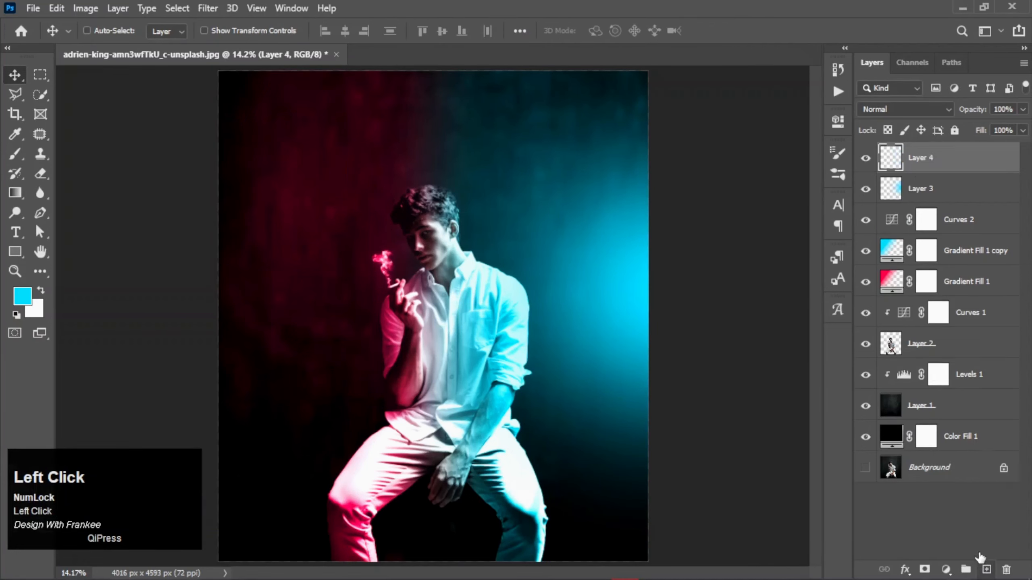
{"action": "left_click", "coordinate": [22, 300]}
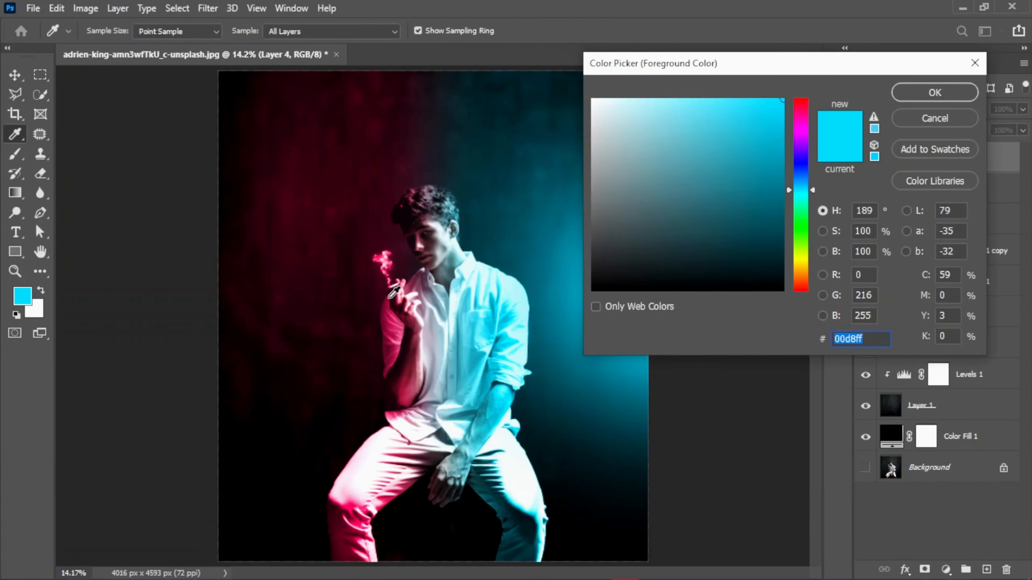
{"action": "type", "text": "ff"}
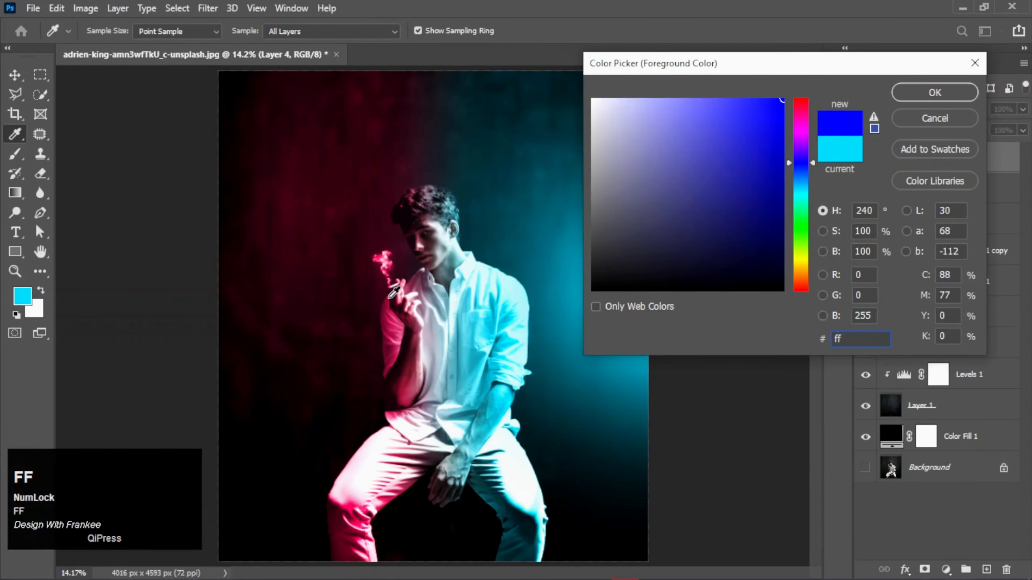
{"action": "type", "text": "1d"}
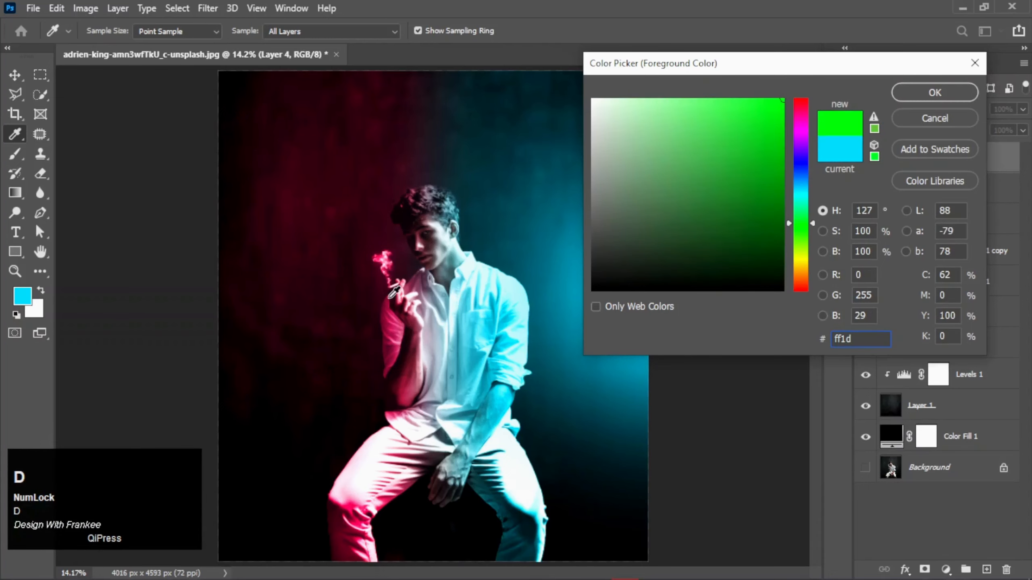
{"action": "type", "text": "62"}
{"action": "key", "text": "Return"}
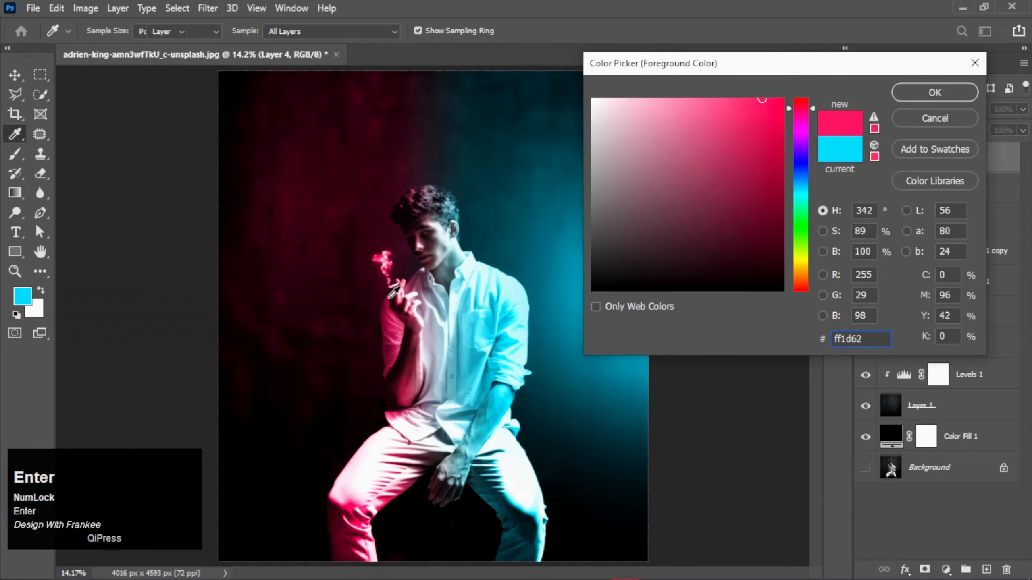
Step: Paint a single pink dab near the canvas's left edge on Layer 4 with the 1960 px soft round brush
{"action": "key", "text": "b"}
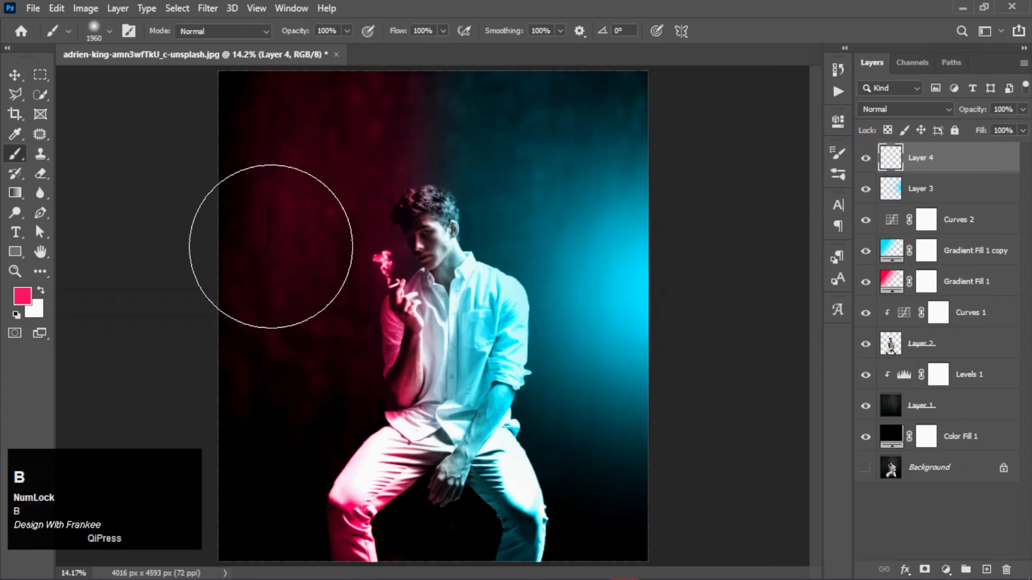
{"action": "right_click", "coordinate": [275, 243]}
{"action": "left_click", "coordinate": [358, 399]}
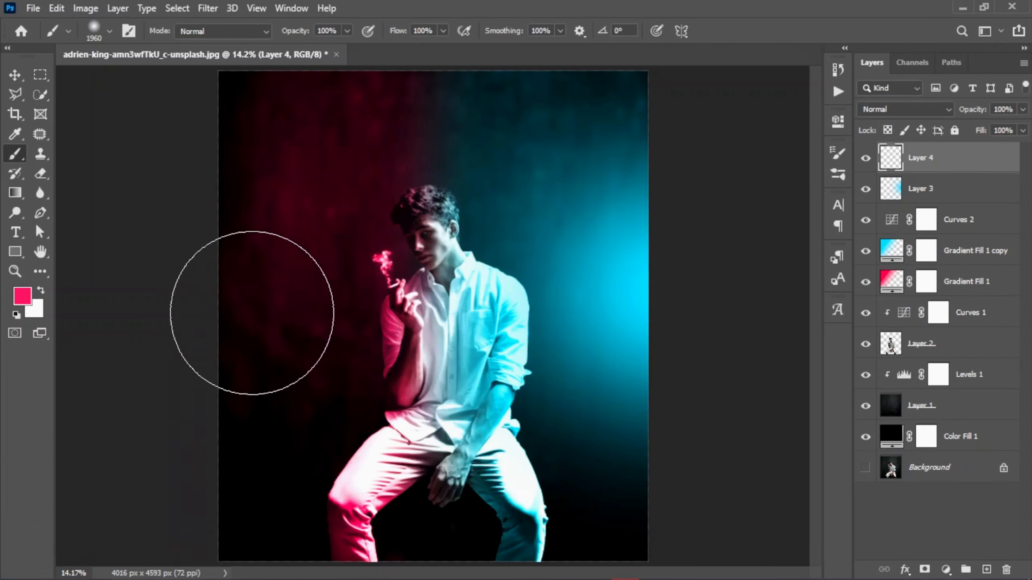
{"action": "left_click", "coordinate": [252, 312]}
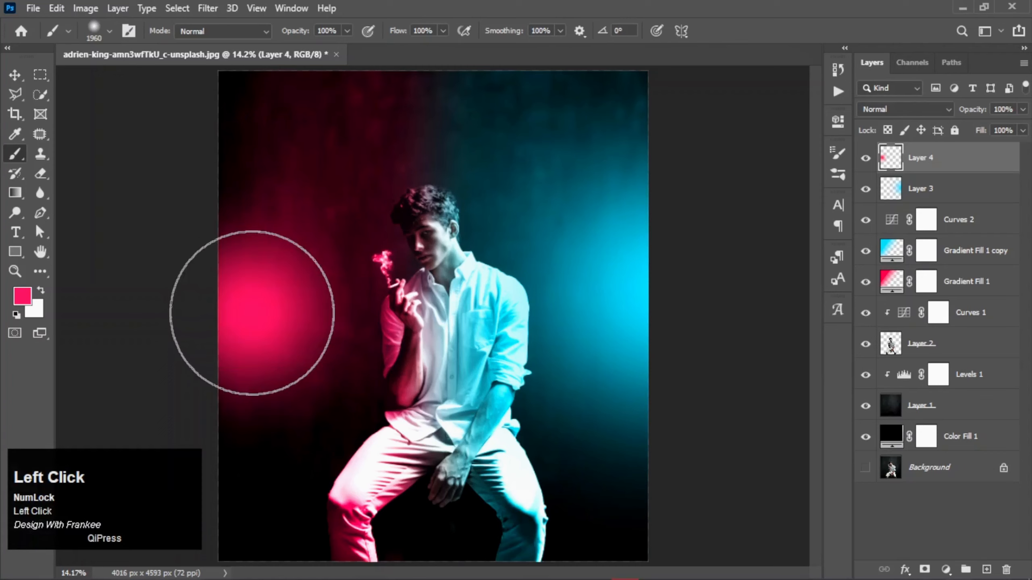
Step: Scale the pink glow to about 181% and shift it slightly inward at the left edge of the canvas
{"action": "key", "text": "ctrl+t"}
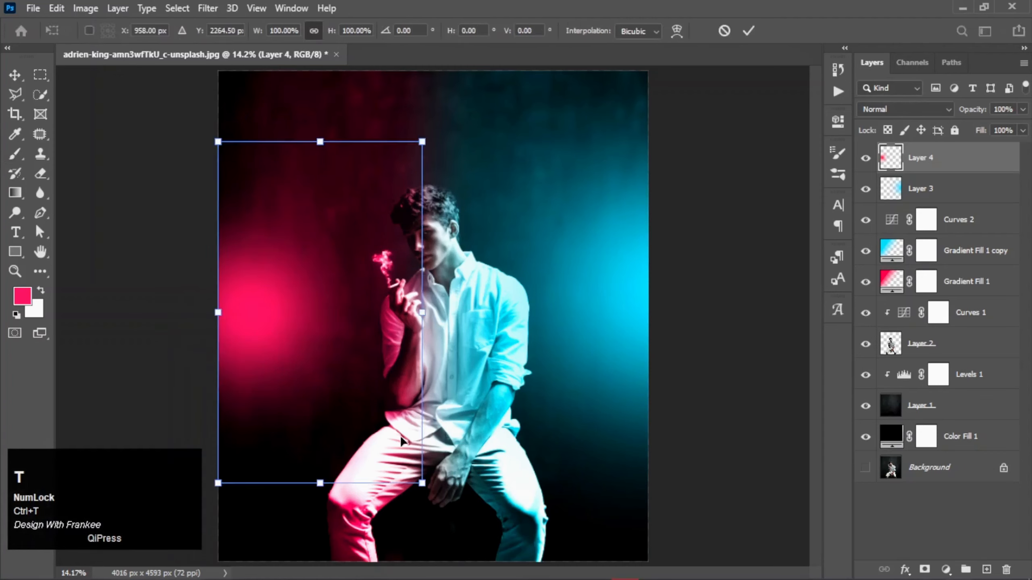
{"action": "left_click_drag", "start_coordinate": [422, 483], "coordinate": [579, 579]}
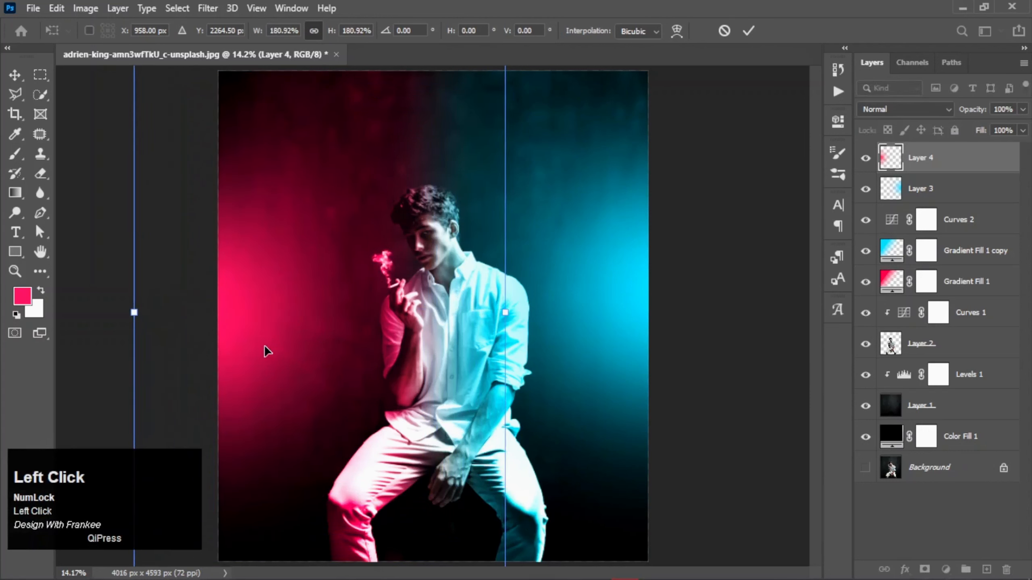
{"action": "left_click_drag", "start_coordinate": [265, 345], "coordinate": [287, 343]}
{"action": "double_click", "coordinate": [302, 321]}
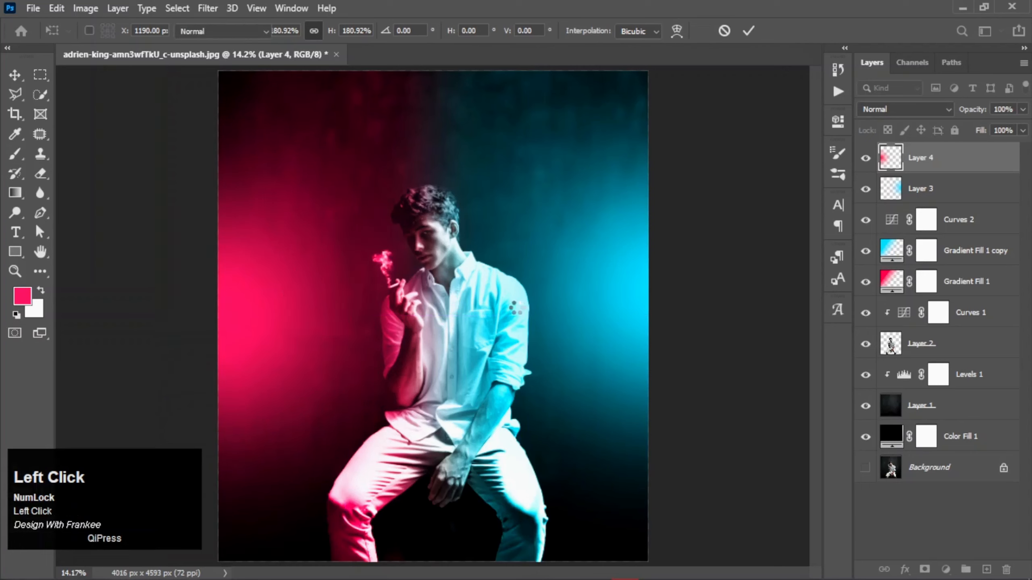
{"action": "key", "text": "v"}
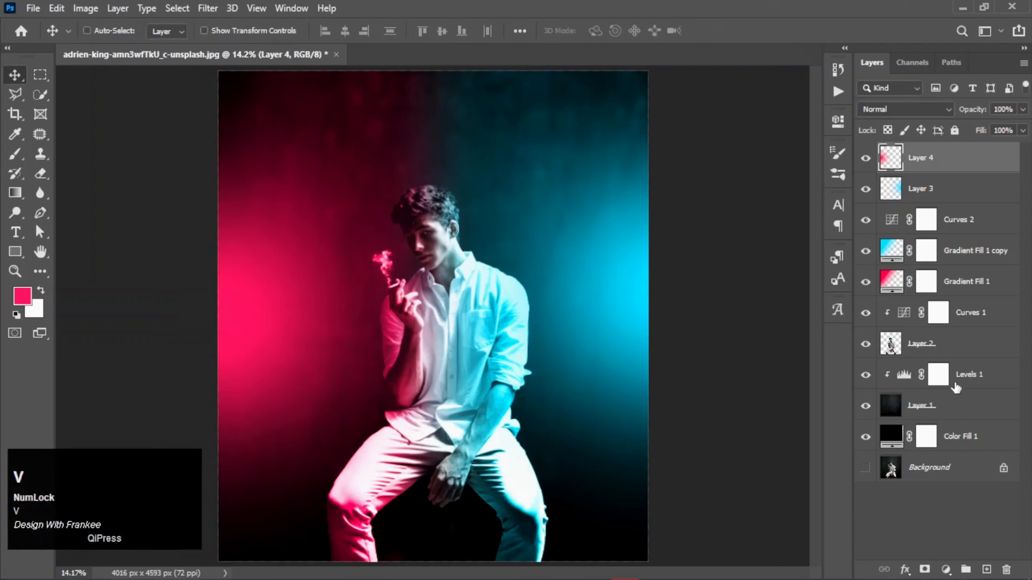
Step: Create a new layer above Layer 4 and set the 3983 px smoke brush's opacity to 15%, keeping the pink foreground color
{"action": "left_click", "coordinate": [986, 569]}
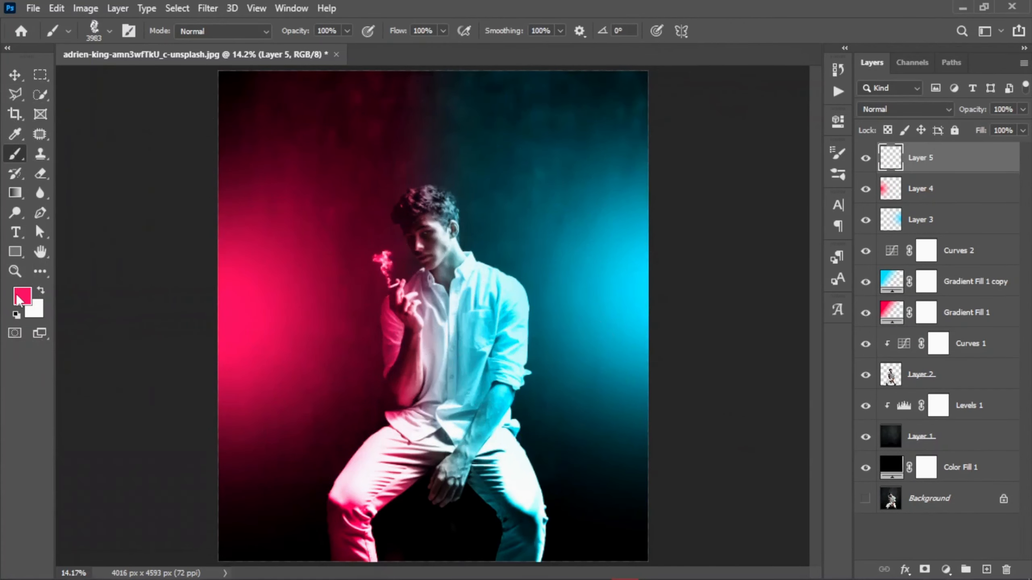
{"action": "left_click", "coordinate": [22, 297]}
{"action": "left_click", "coordinate": [919, 96]}
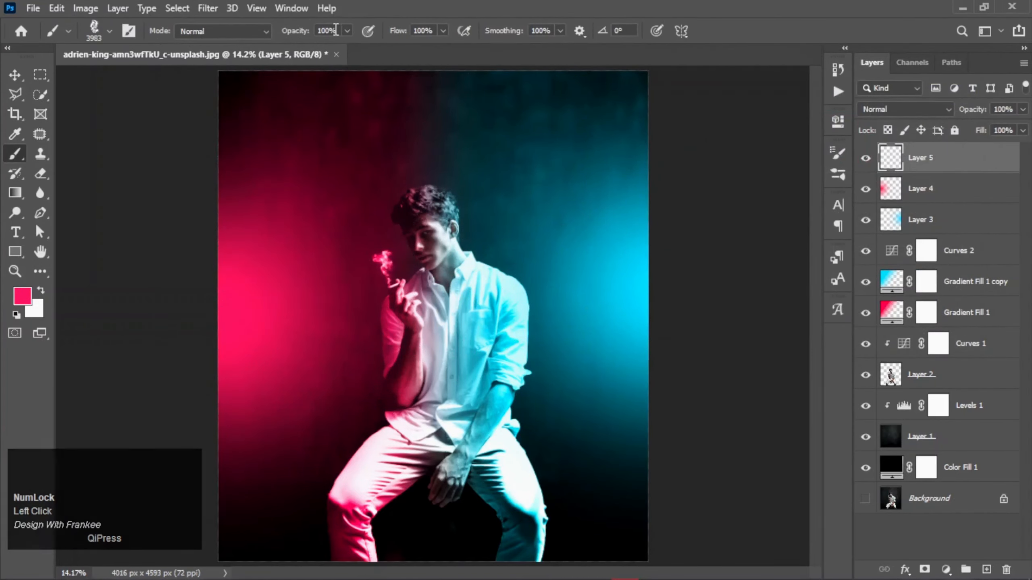
{"action": "left_click", "coordinate": [313, 36]}
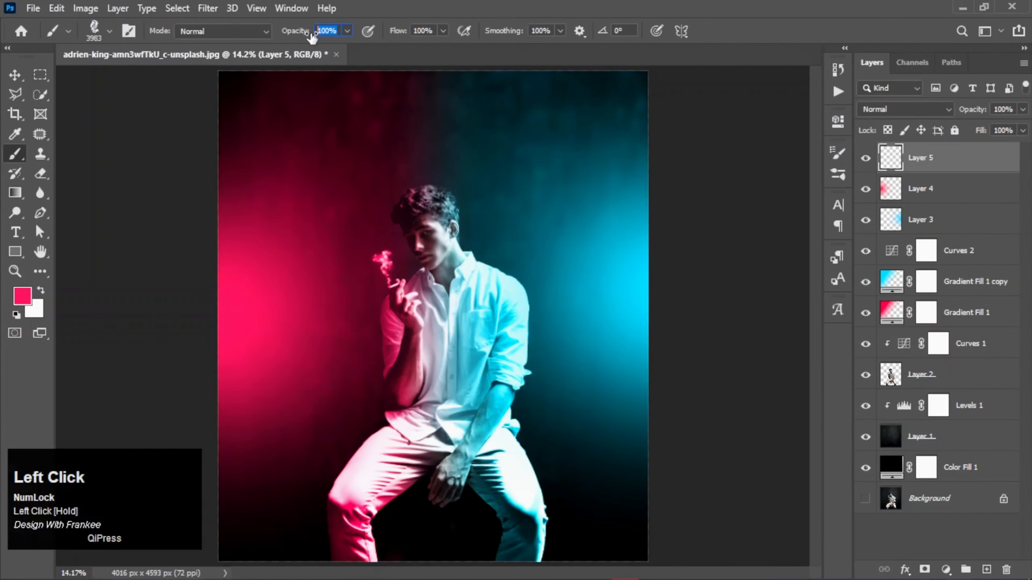
{"action": "type", "text": "15"}
{"action": "key", "text": "Return"}
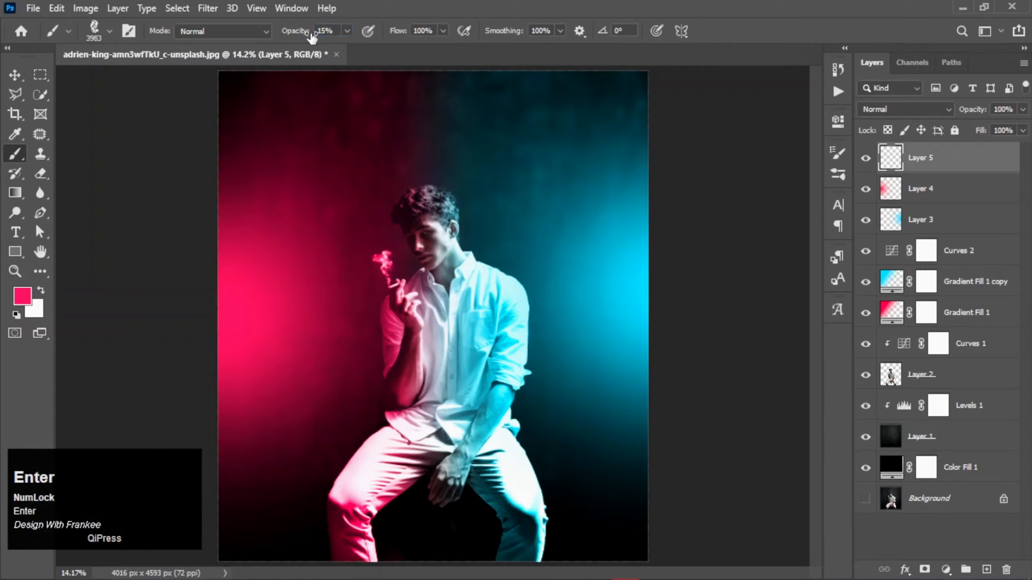
Step: Stamp faint pink smoke over the left half of the image, from the background down to the man's legs, on Layer 5
{"action": "left_click", "coordinate": [295, 260]}
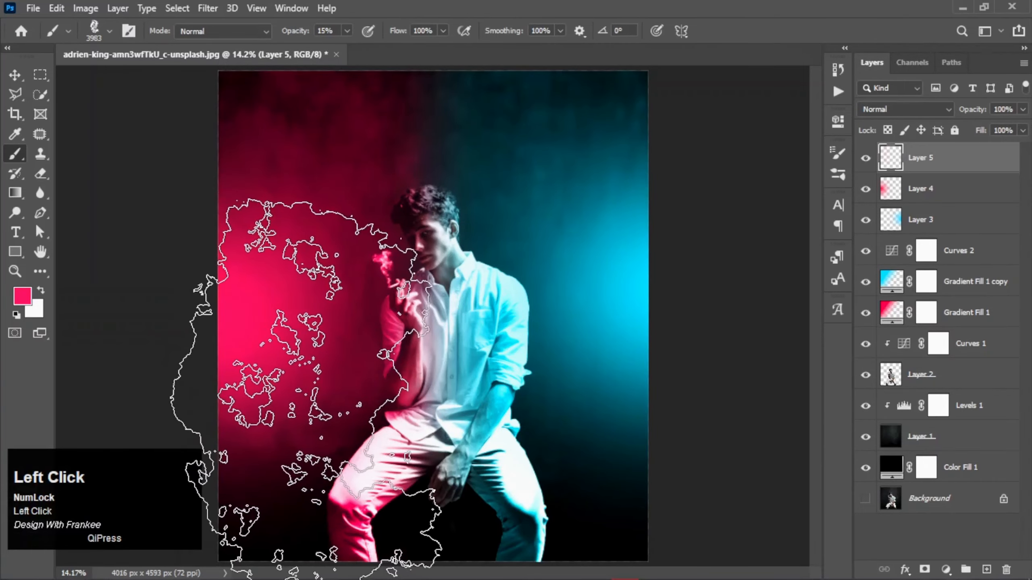
{"action": "left_click", "coordinate": [305, 406]}
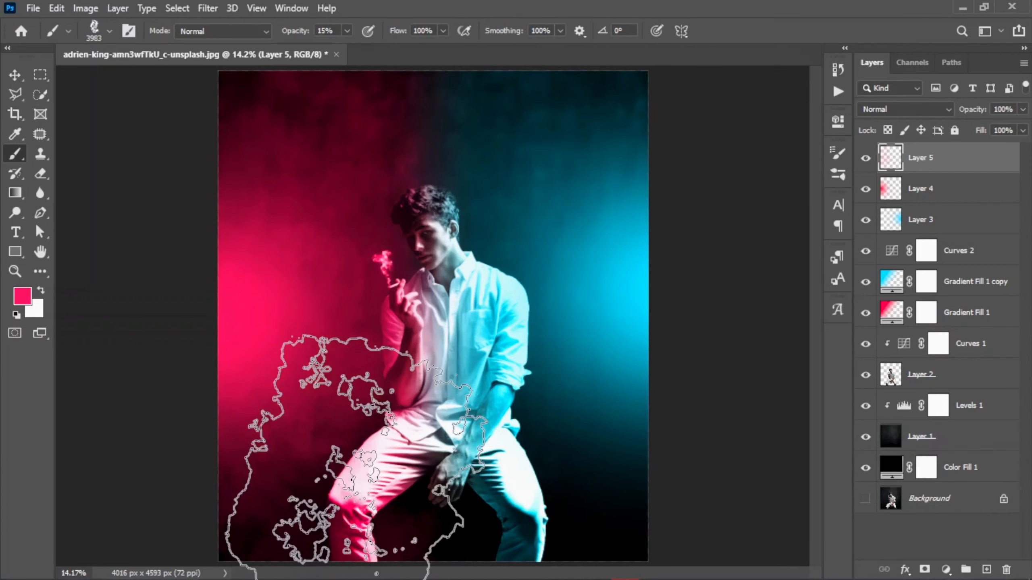
{"action": "left_click", "coordinate": [355, 459]}
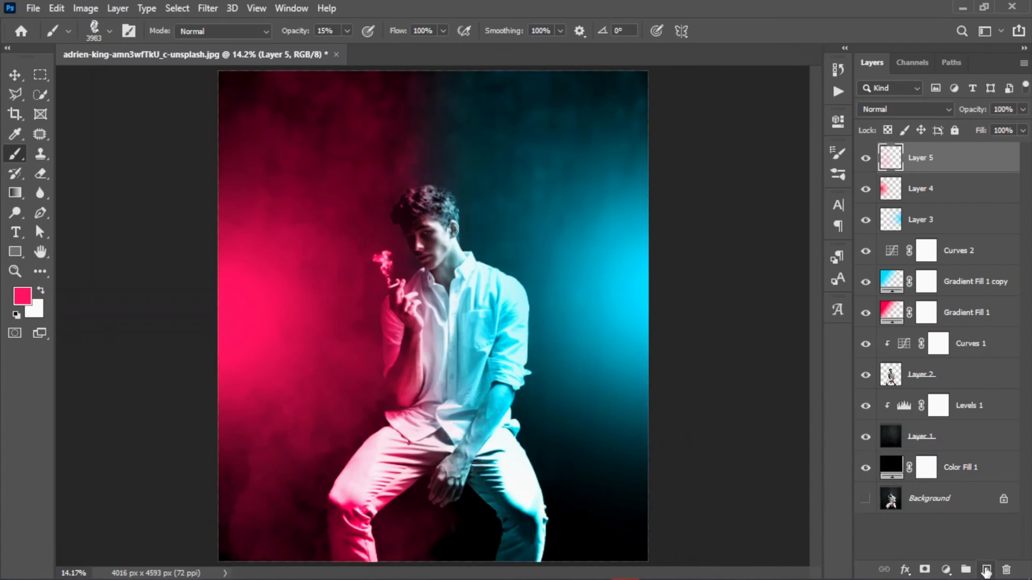
Step: On a new layer above Layer 5, paint faint smoke in color 00d8ff over the right half of the background
{"action": "left_click", "coordinate": [986, 569]}
{"action": "left_click", "coordinate": [25, 299]}
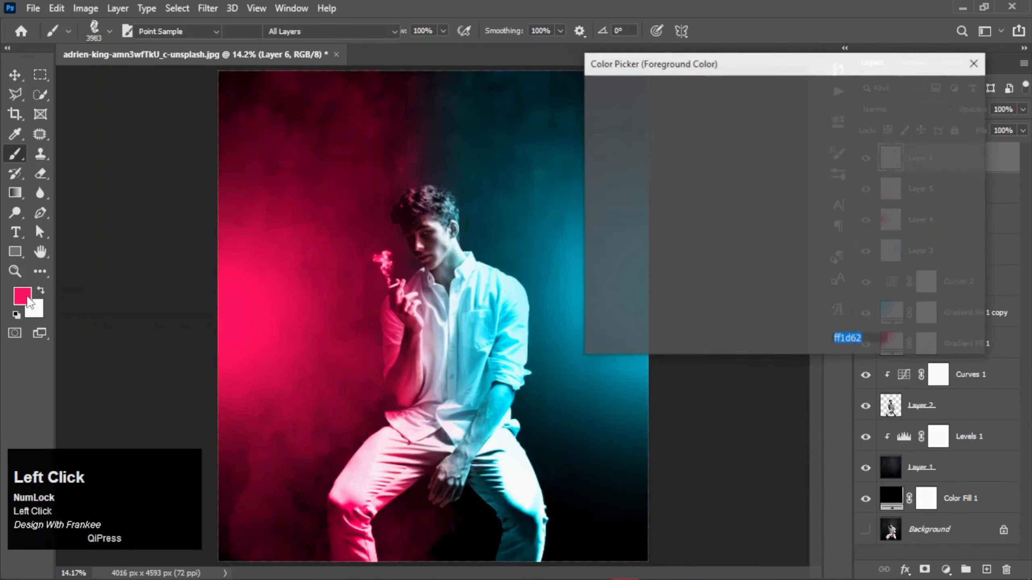
{"action": "type", "text": "00"}
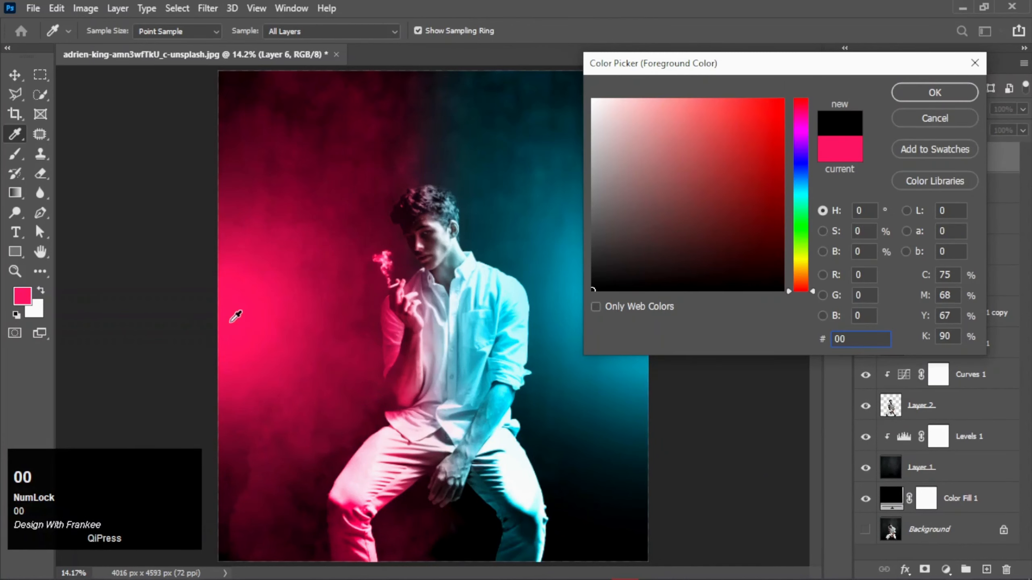
{"action": "type", "text": "d8ff"}
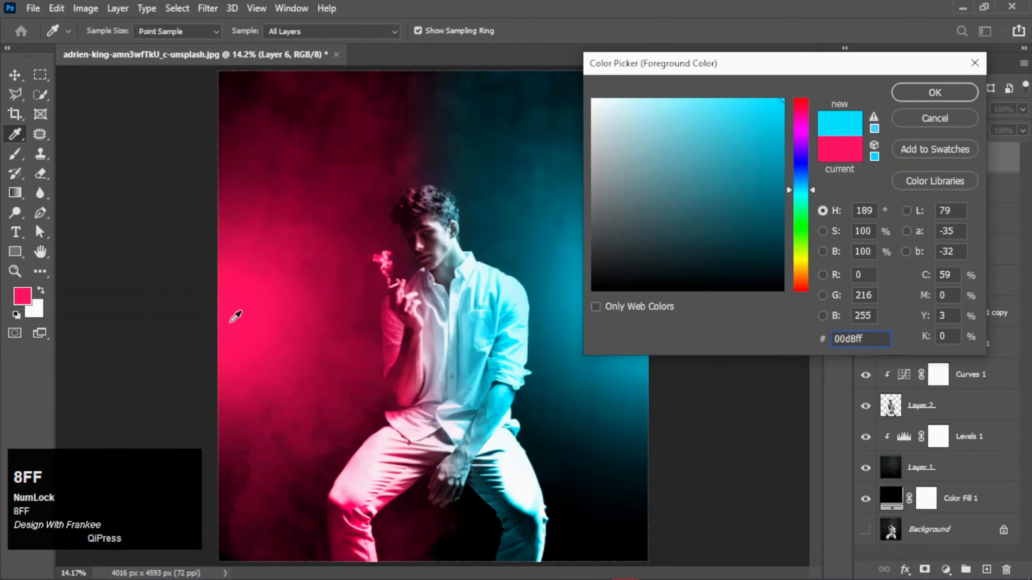
{"action": "key", "text": "Return"}
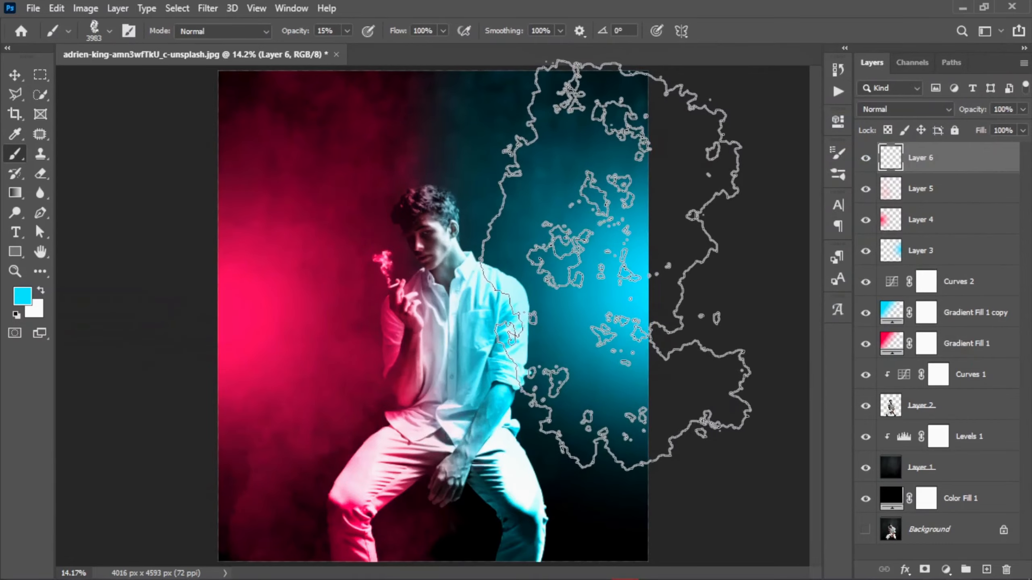
{"action": "left_click", "coordinate": [595, 273]}
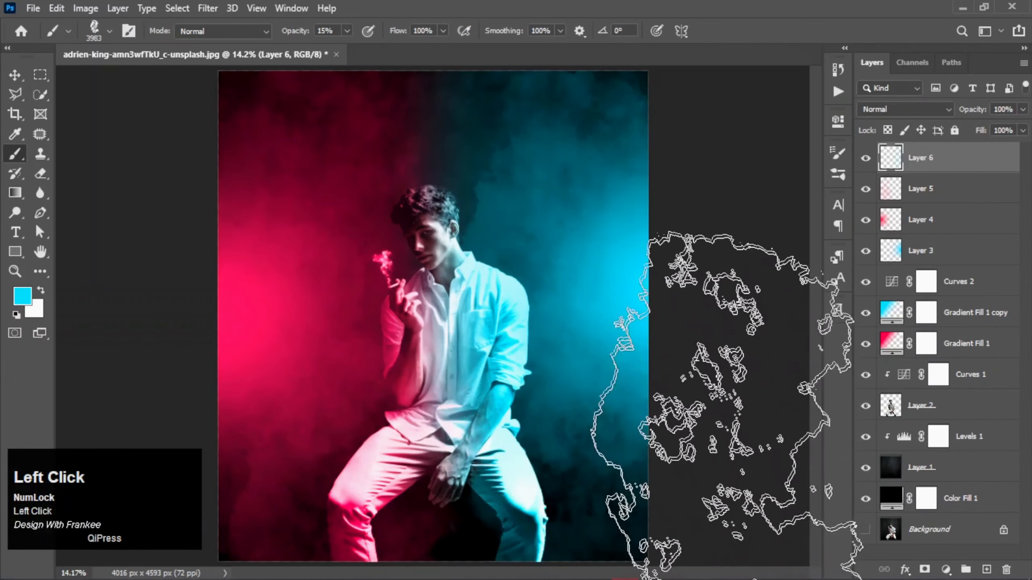
Step: Reduce the opacity of both smoke layers, Layer 5 and Layer 6, to 80%
{"action": "key", "text": "v"}
{"action": "key", "text": "b"}
{"action": "key", "text": "v"}
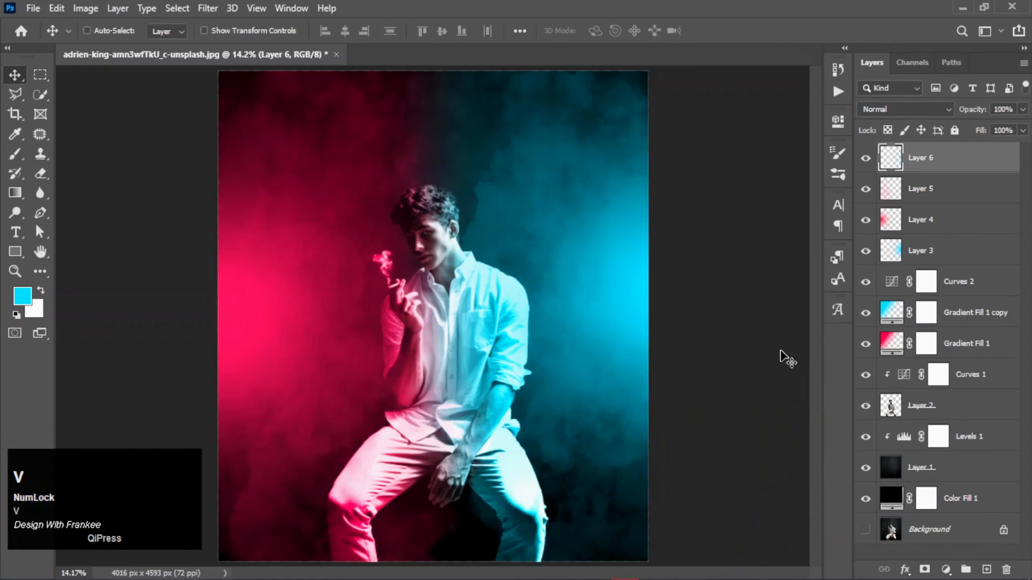
{"action": "left_click", "coordinate": [966, 186], "text": "shift"}
{"action": "left_click", "coordinate": [1016, 109]}
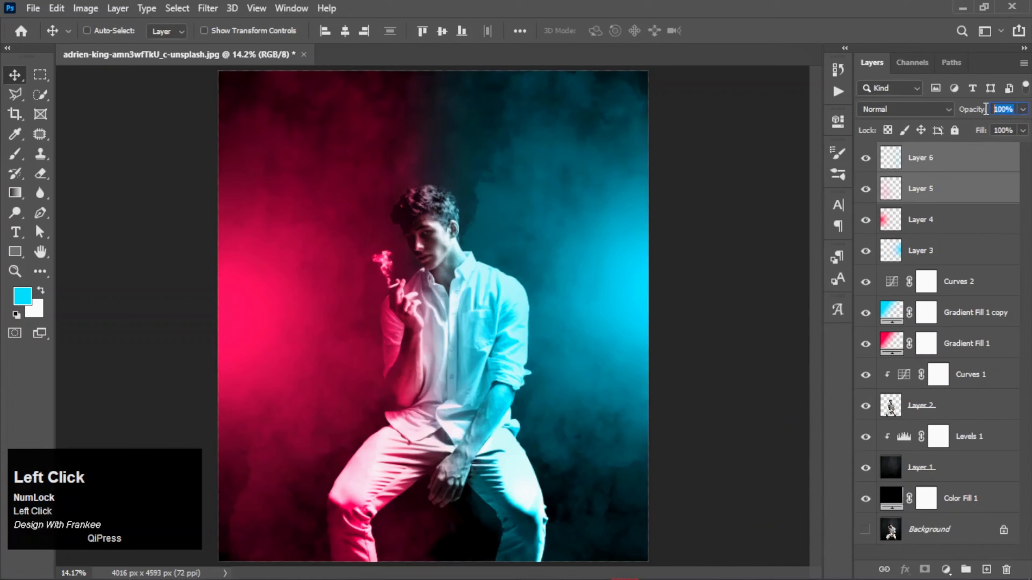
{"action": "type", "text": "80"}
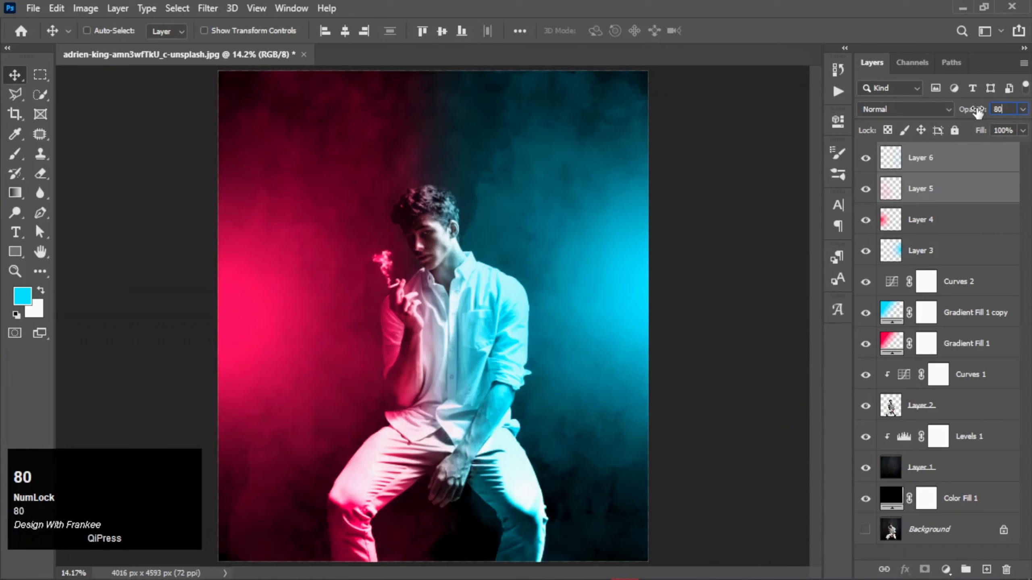
{"action": "key", "text": "Return"}
{"action": "left_click", "coordinate": [847, 215]}
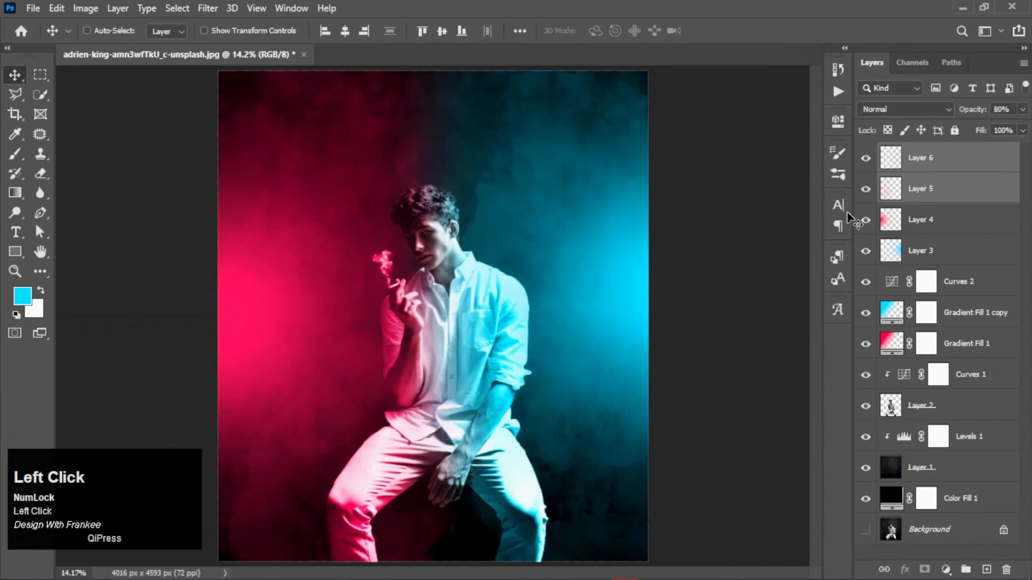
Step: Stamp all visible layers into a new layer above Layer 6 and convert it to a smart object
{"action": "left_click", "coordinate": [963, 220]}
{"action": "left_click", "coordinate": [961, 162]}
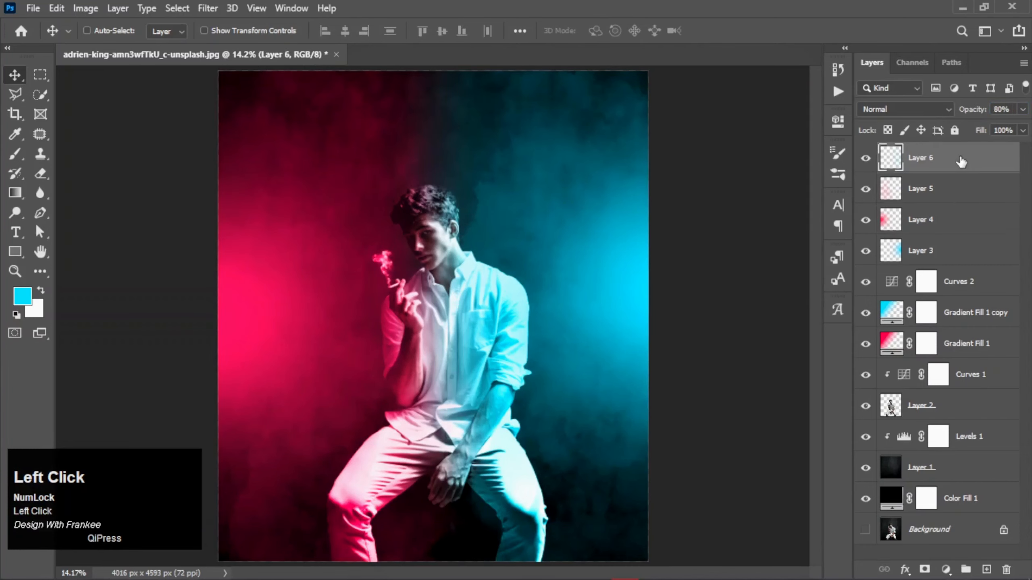
{"action": "key", "text": "ctrl+shift+alt+e"}
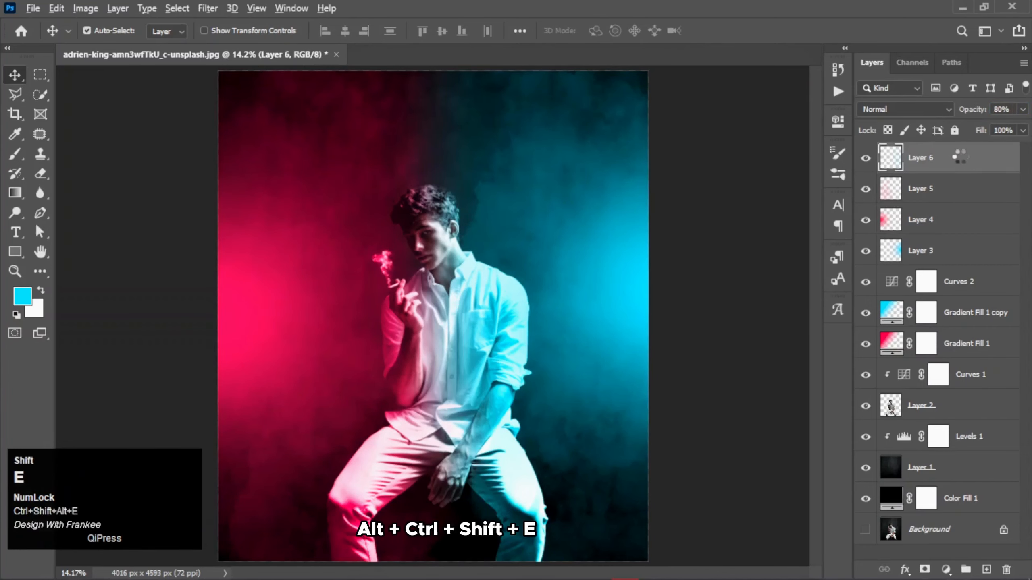
{"action": "right_click", "coordinate": [960, 158]}
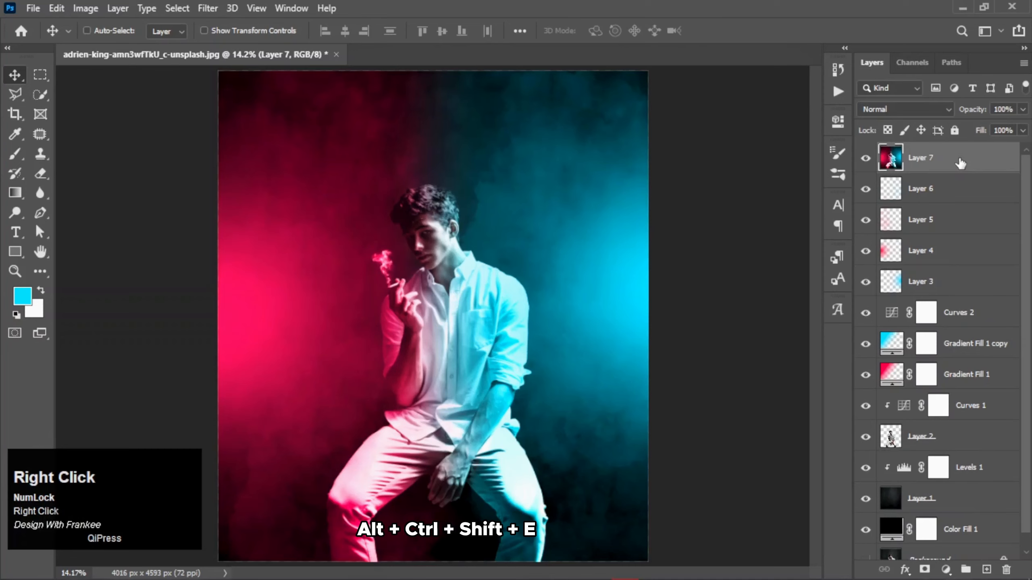
{"action": "left_click", "coordinate": [868, 209]}
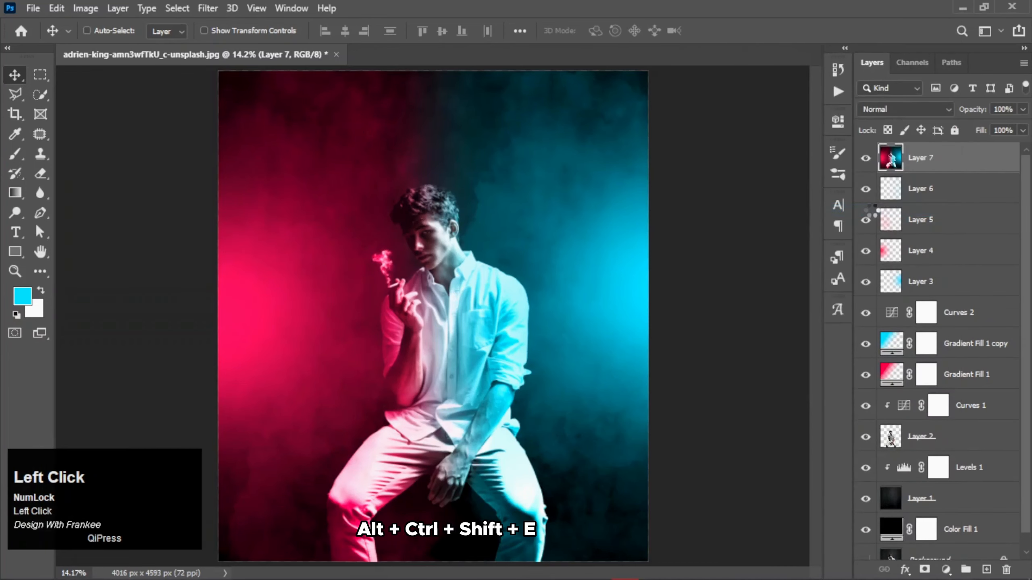
Step: Open the Camera Raw Filter on the merged layer and set Contrast +21, Highlights +24, Shadows -11, Whites +16 and Blacks -4
{"action": "left_click", "coordinate": [203, 11]}
{"action": "left_click", "coordinate": [268, 97]}
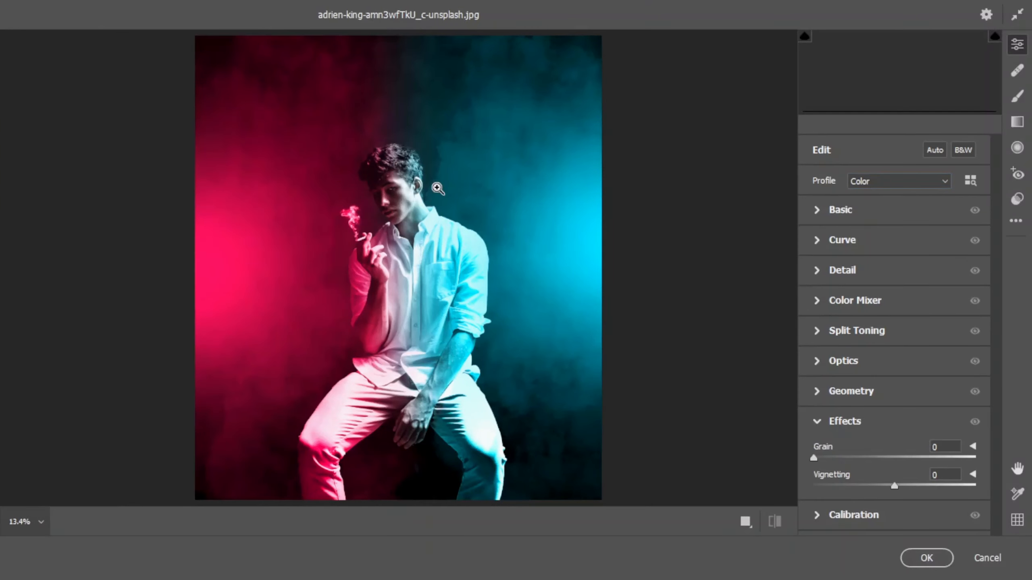
{"action": "left_click", "coordinate": [835, 216]}
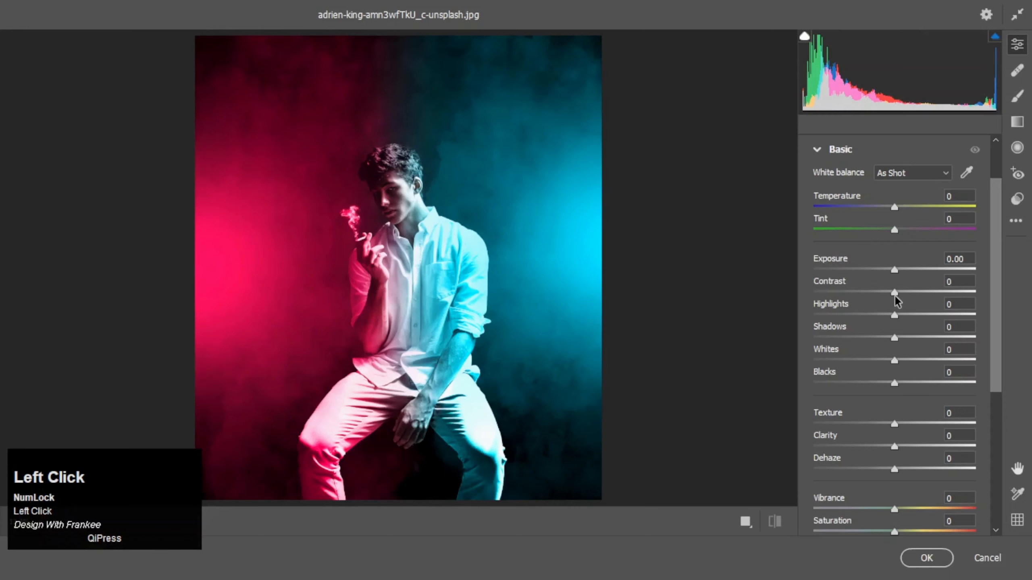
{"action": "mouse_move", "coordinate": [895, 297]}
{"action": "left_mouse_down"}
{"action": "mouse_move", "coordinate": [908, 293]}
{"action": "mouse_move", "coordinate": [906, 316]}
{"action": "mouse_move", "coordinate": [875, 323]}
{"action": "mouse_move", "coordinate": [910, 335]}
{"action": "mouse_move", "coordinate": [886, 338]}
{"action": "mouse_move", "coordinate": [916, 316]}
{"action": "mouse_move", "coordinate": [911, 293]}
{"action": "left_mouse_up"}
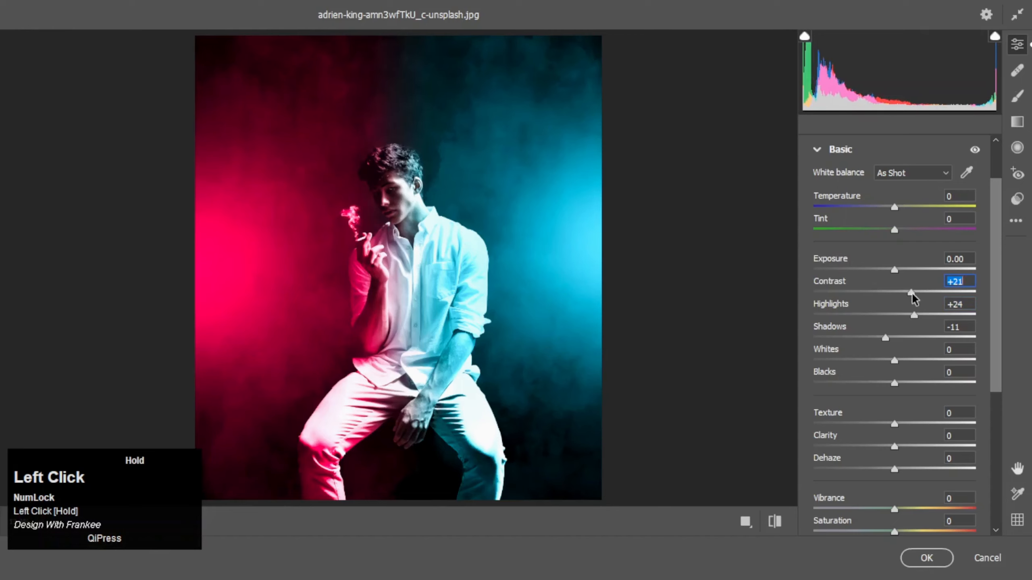
{"action": "left_click_drag", "start_coordinate": [896, 359], "coordinate": [893, 383]}
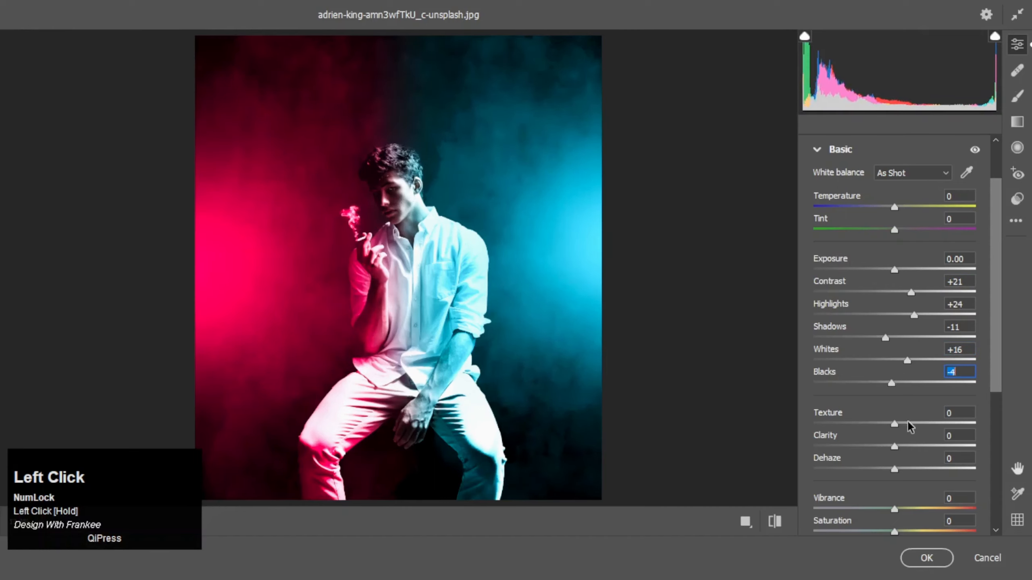
Step: Set Texture to +24, Clarity to +6, Vibrance to +5 and Saturation to +12 in the Basic adjustments
{"action": "left_click_drag", "start_coordinate": [893, 423], "coordinate": [900, 451]}
{"action": "left_click", "coordinate": [905, 445]}
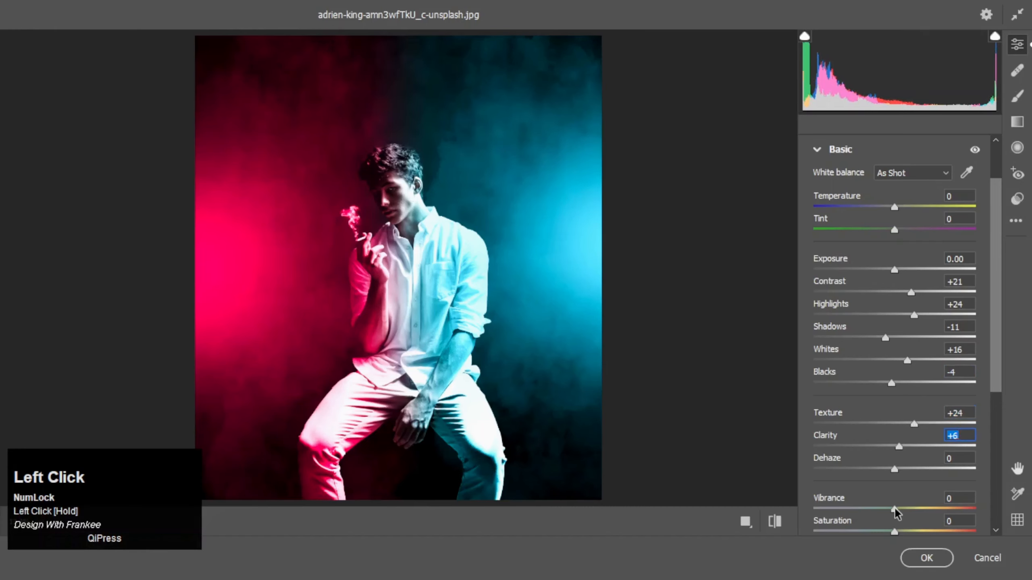
{"action": "left_click_drag", "start_coordinate": [894, 508], "coordinate": [906, 495]}
{"action": "scroll", "coordinate": [905, 483], "scroll_direction": "down", "scroll_amount": 1}
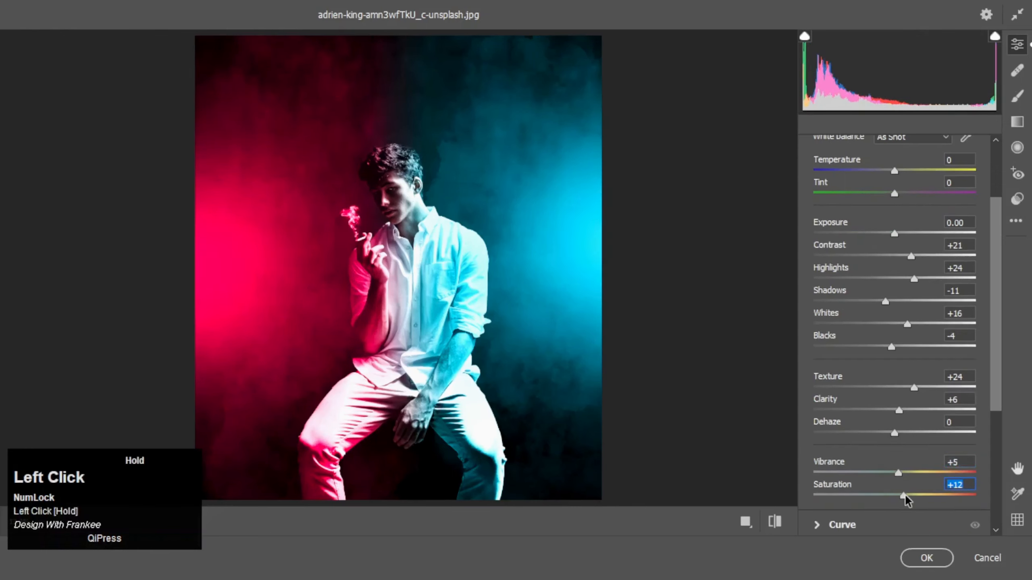